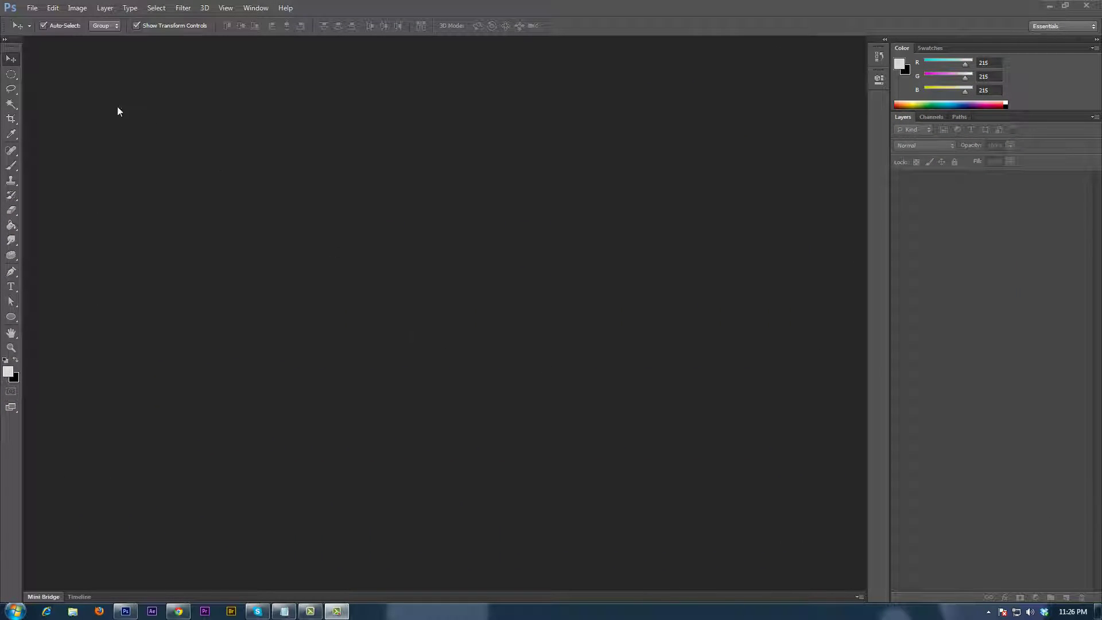
- Select Impressionist UI Free in Photoshop's Open dialog twice, cancelling both times without opening
left_click(32, 11)
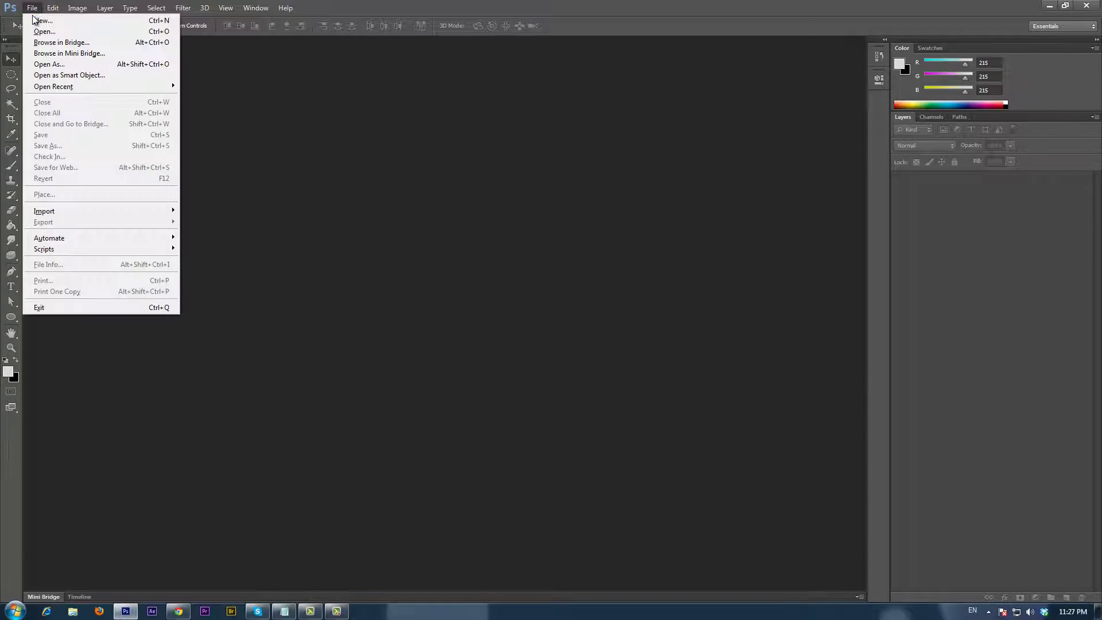
left_click(67, 32)
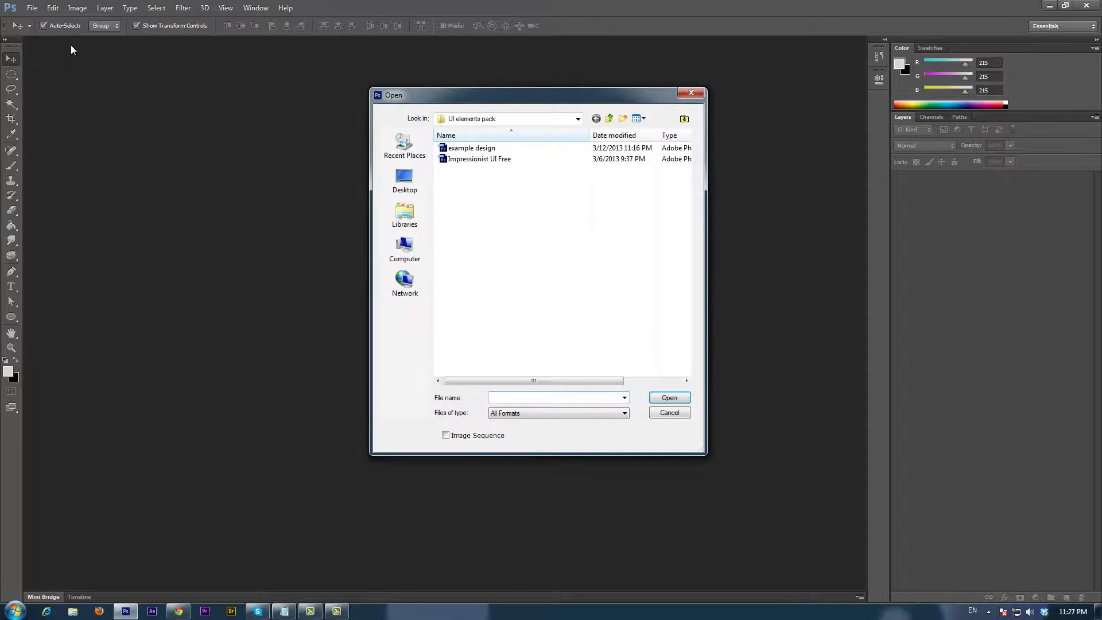
left_click(478, 160)
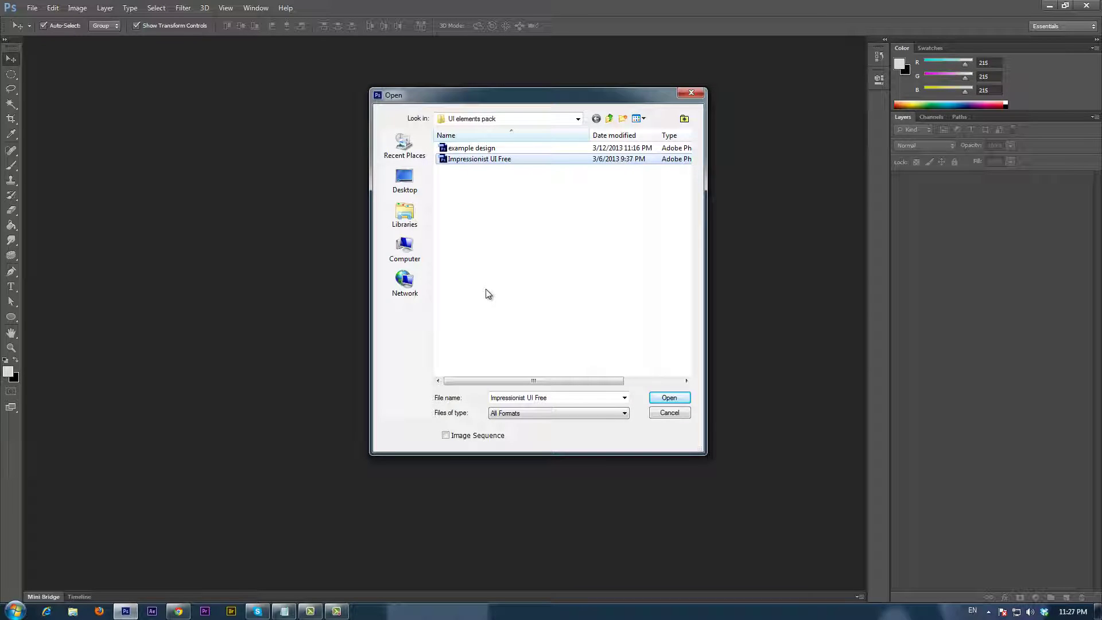
left_click(691, 94)
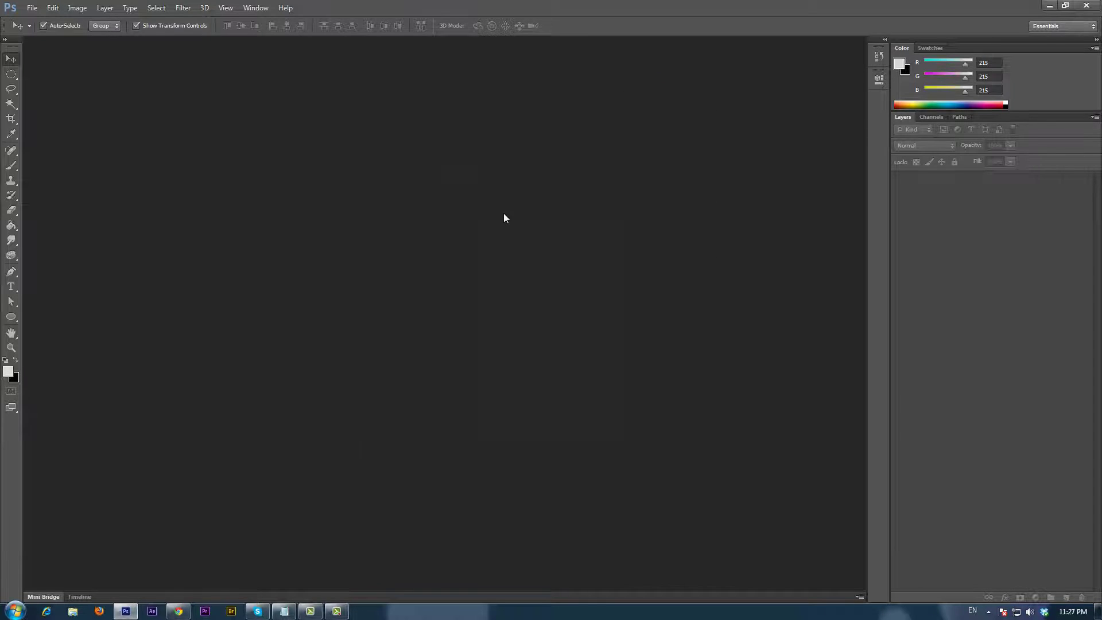
key("ctrl+o")
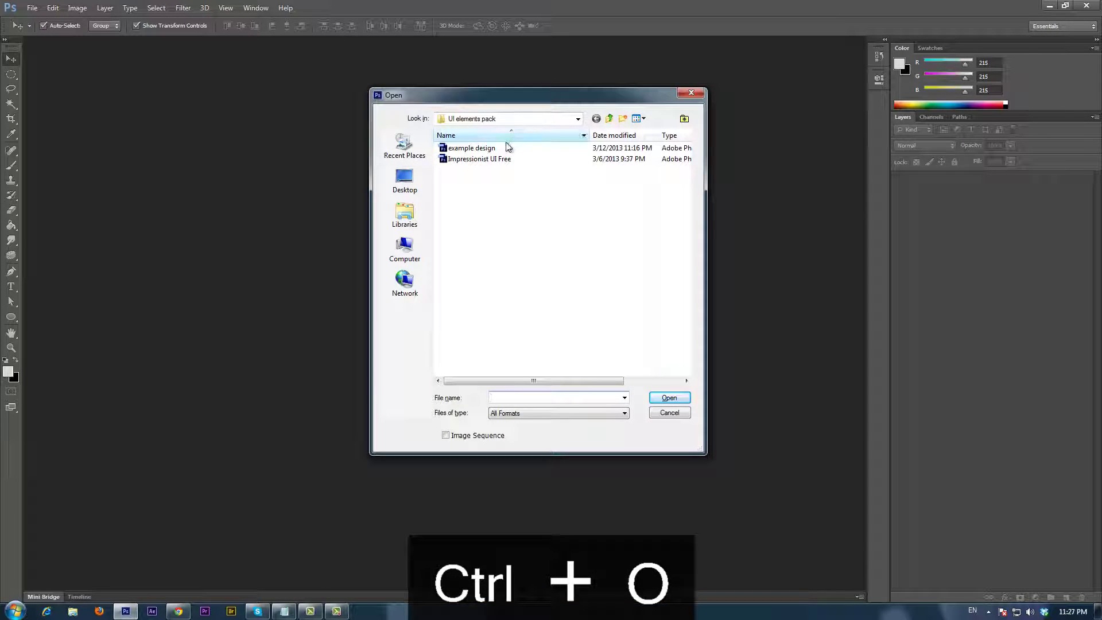
left_click(488, 159)
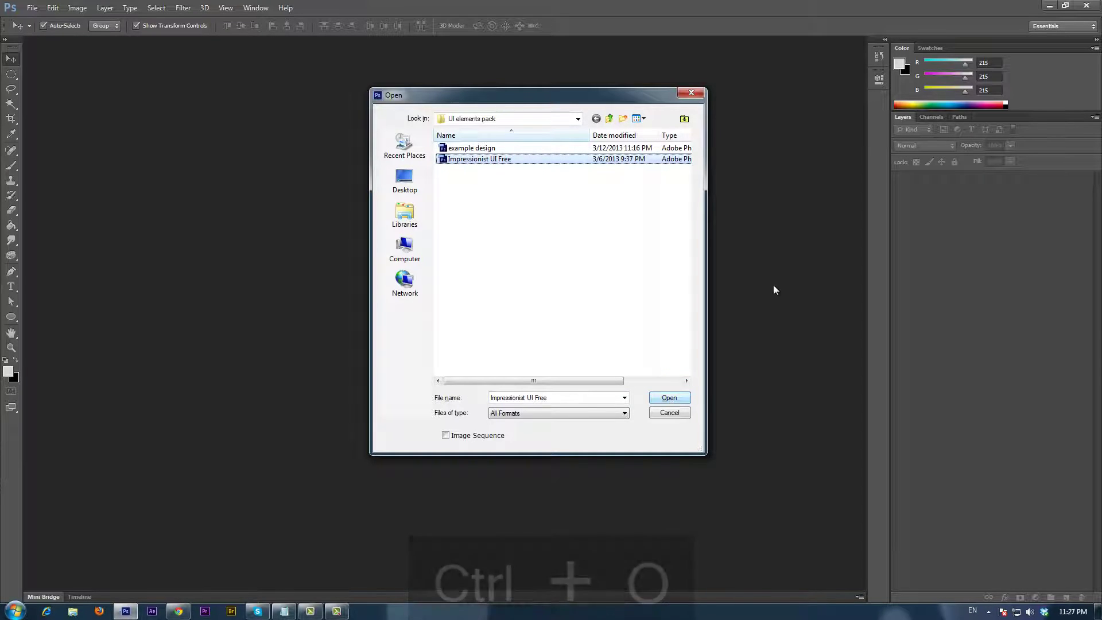
left_click(692, 94)
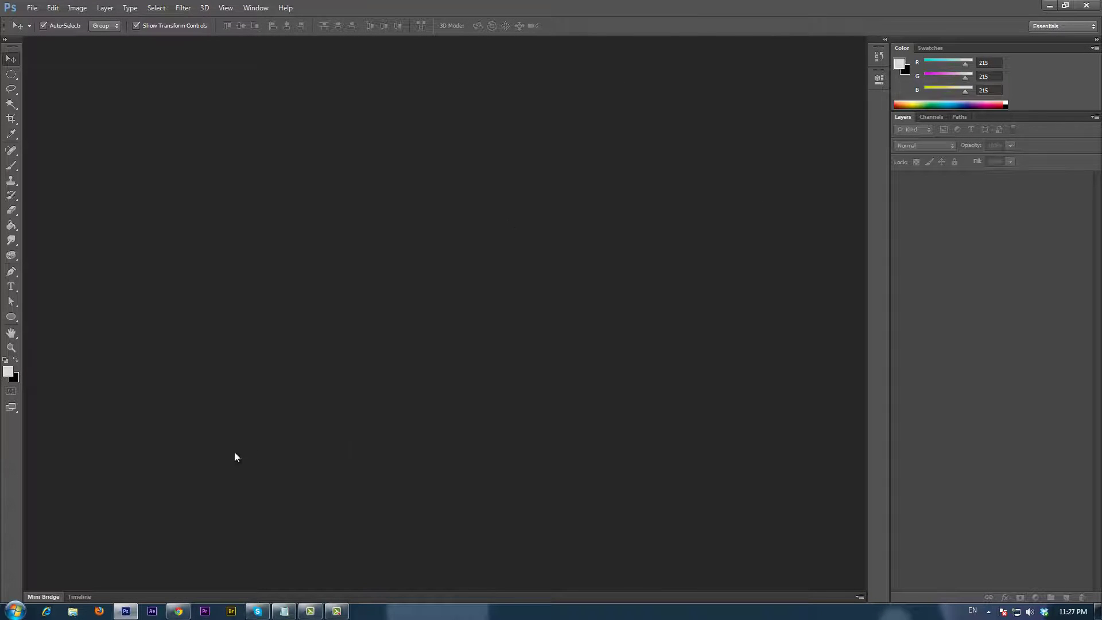
- In Explorer, browse KINGSTON (E:) > Designmodo UI elements > UI elements pack and drag Impressionist UI Free into Photoshop
left_click(73, 612)
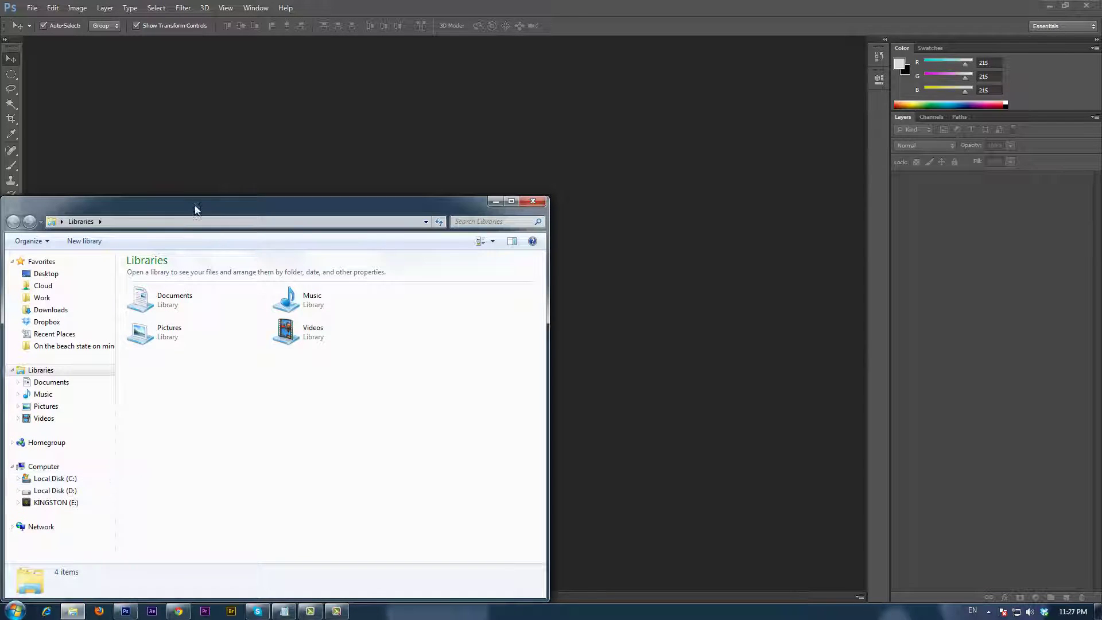
left_click_drag(197, 208, 342, 99)
left_click(203, 394)
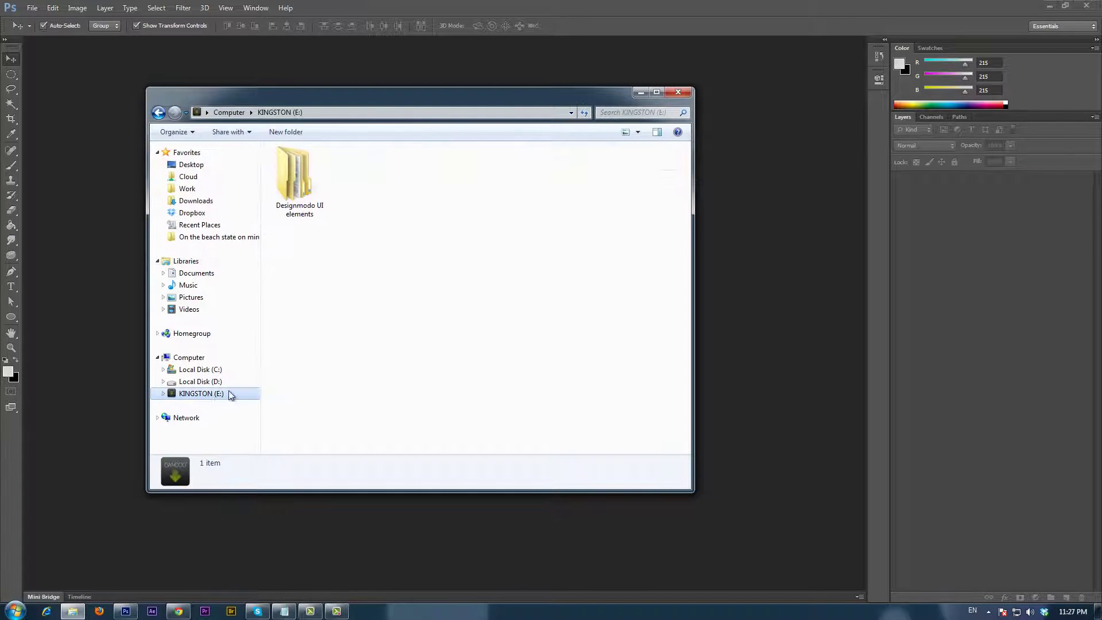
double_click(313, 177)
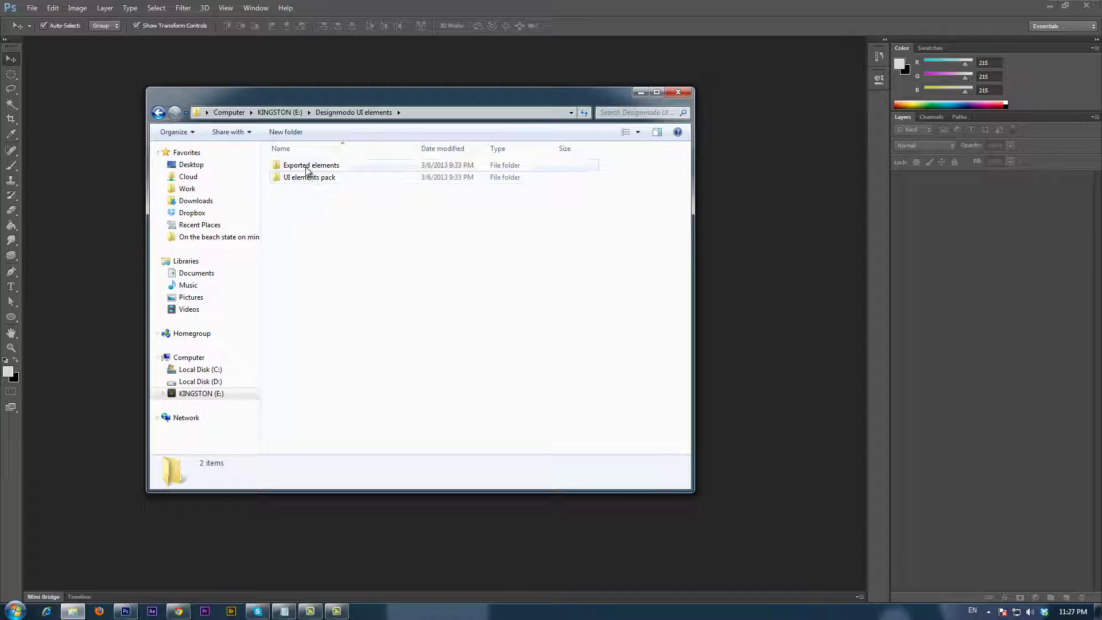
double_click(303, 177)
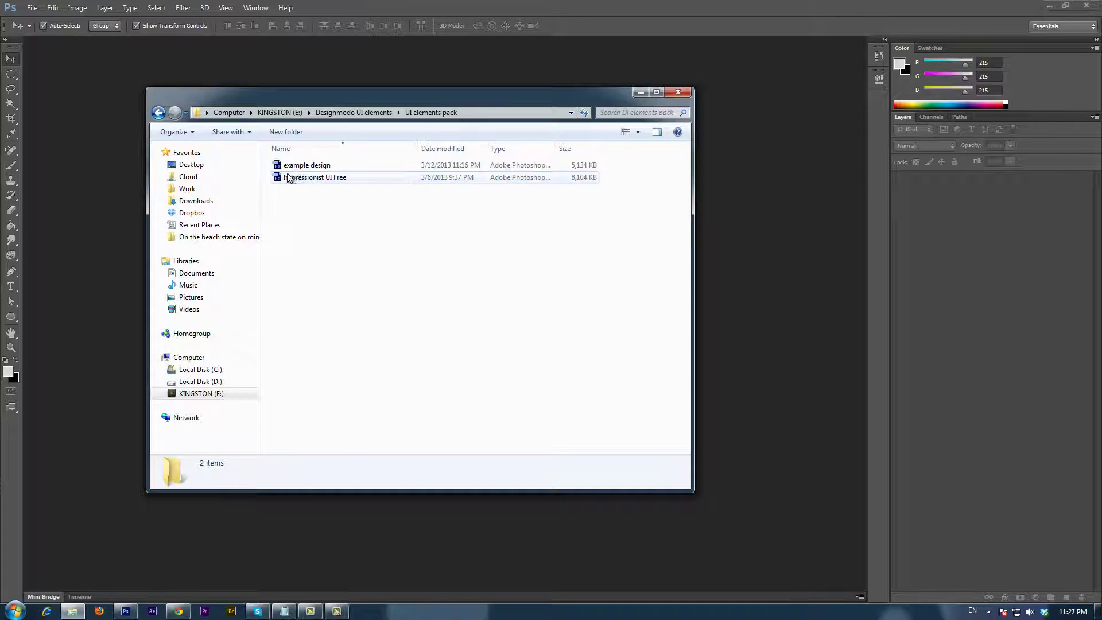
left_click_drag(280, 181, 98, 211)
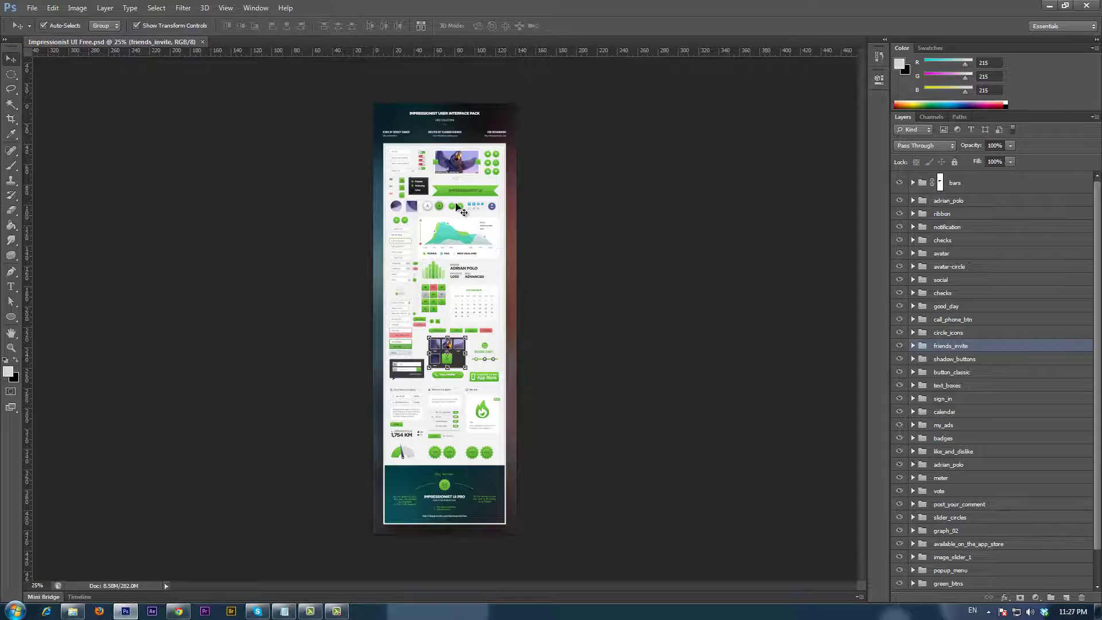
- Zoom in to about 103% and pan to the green Impressionist UI ribbon area
key("ctrl+plus")
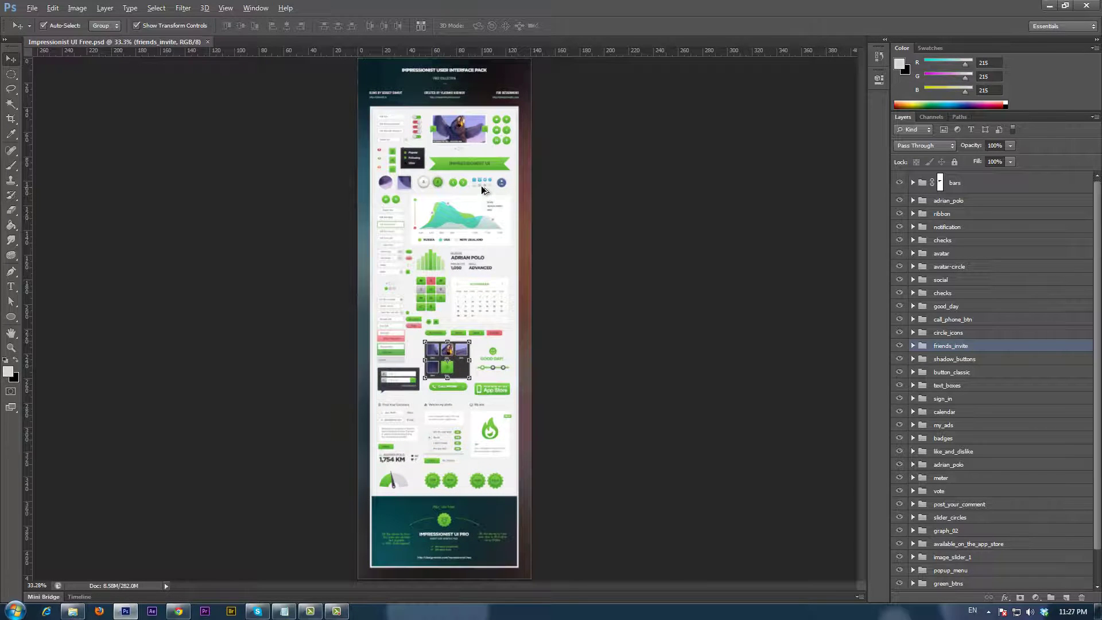
scroll(482, 190, "up", 5, "alt")
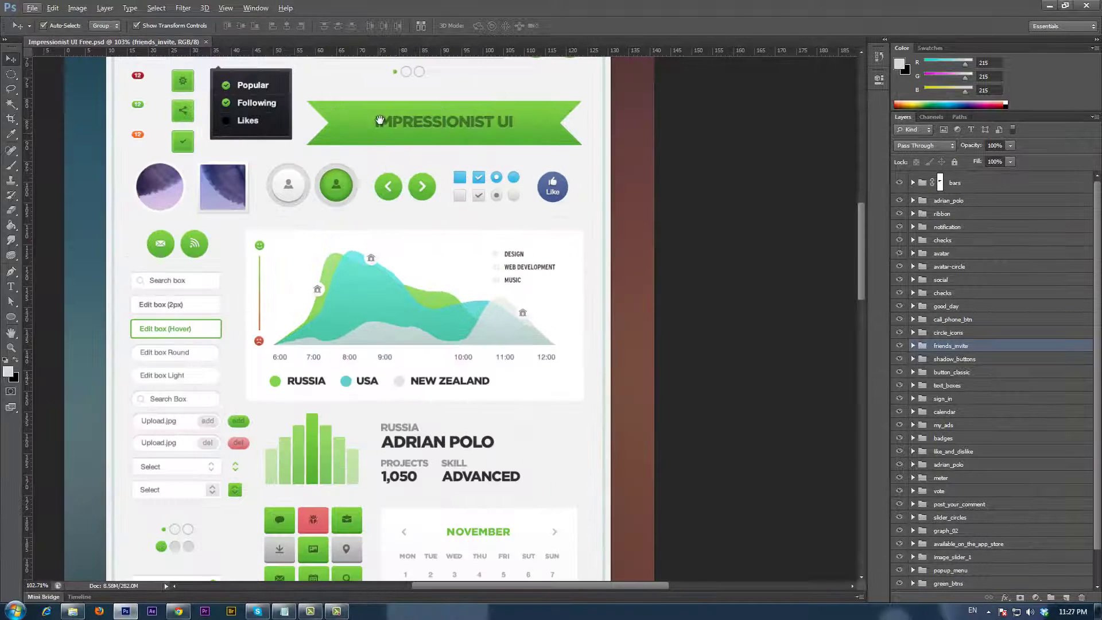
left_click_drag(379, 119, 419, 248)
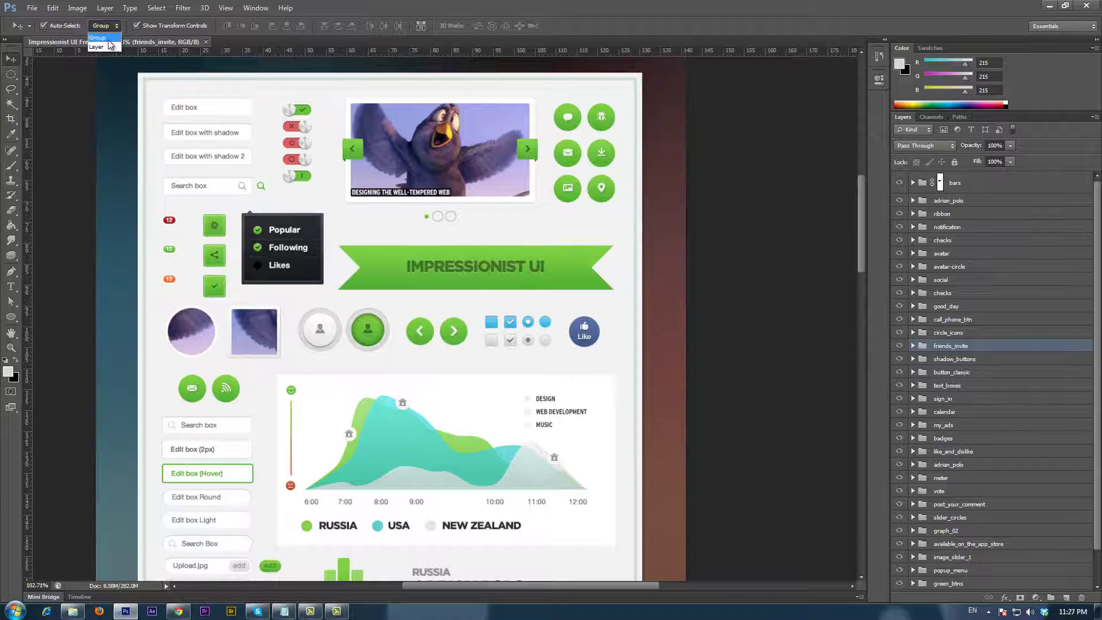
- Turn on the Move tool's Auto-Select and click the green ribbon to select its group
left_click(109, 42)
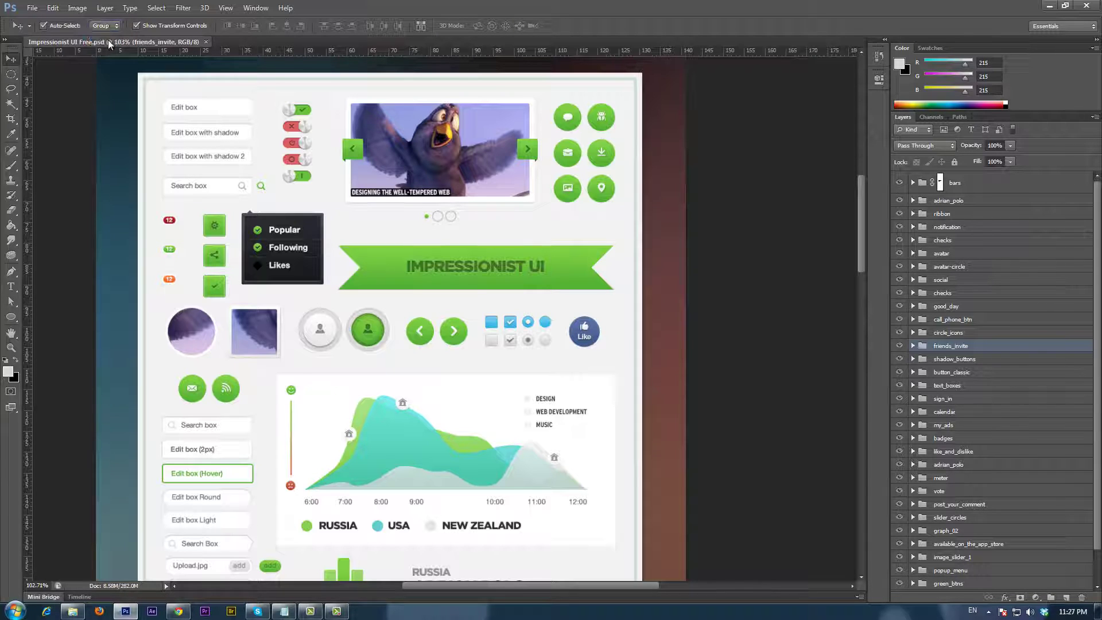
left_click(43, 26)
left_click(389, 279)
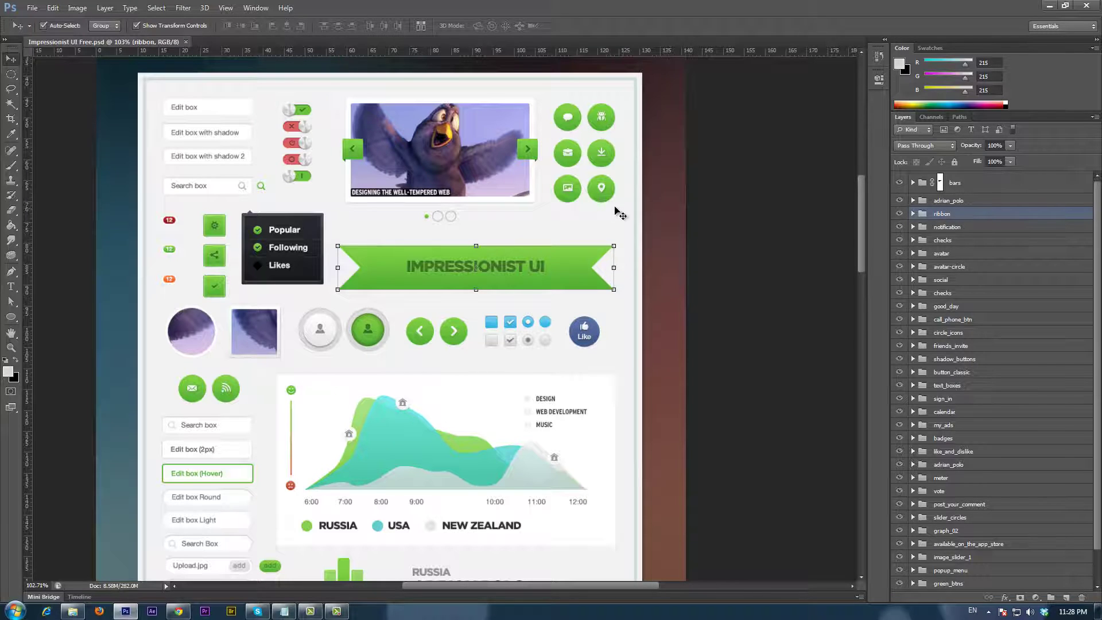
- Switch Auto-Select to Layer, select the Impressionist ui text layer, and expand the ribbon group
left_click(112, 30)
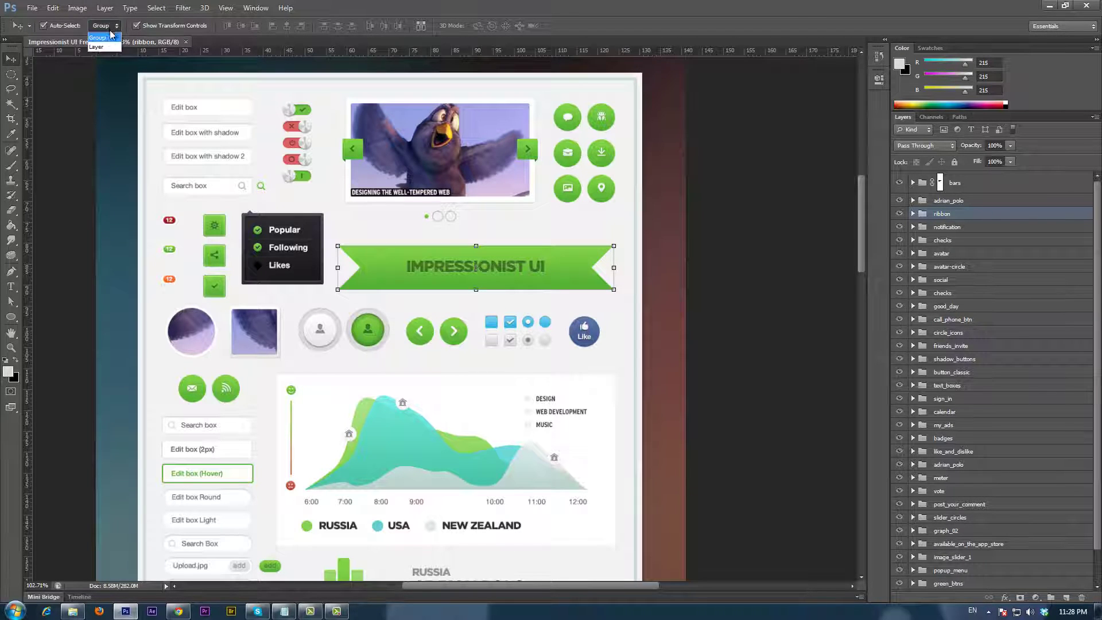
left_click(104, 46)
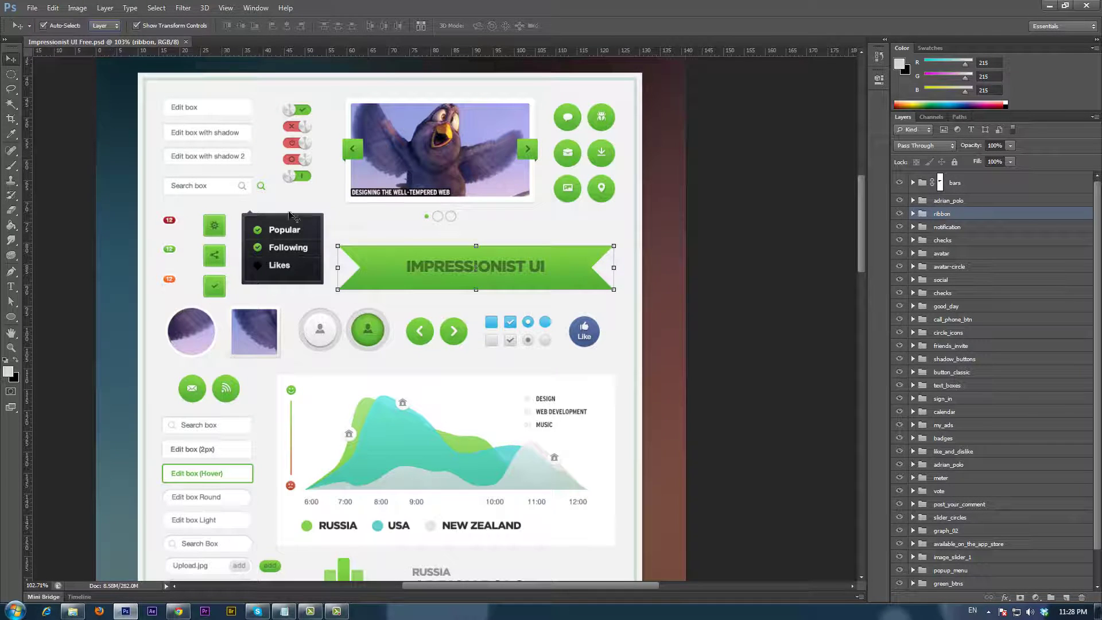
left_click(420, 266)
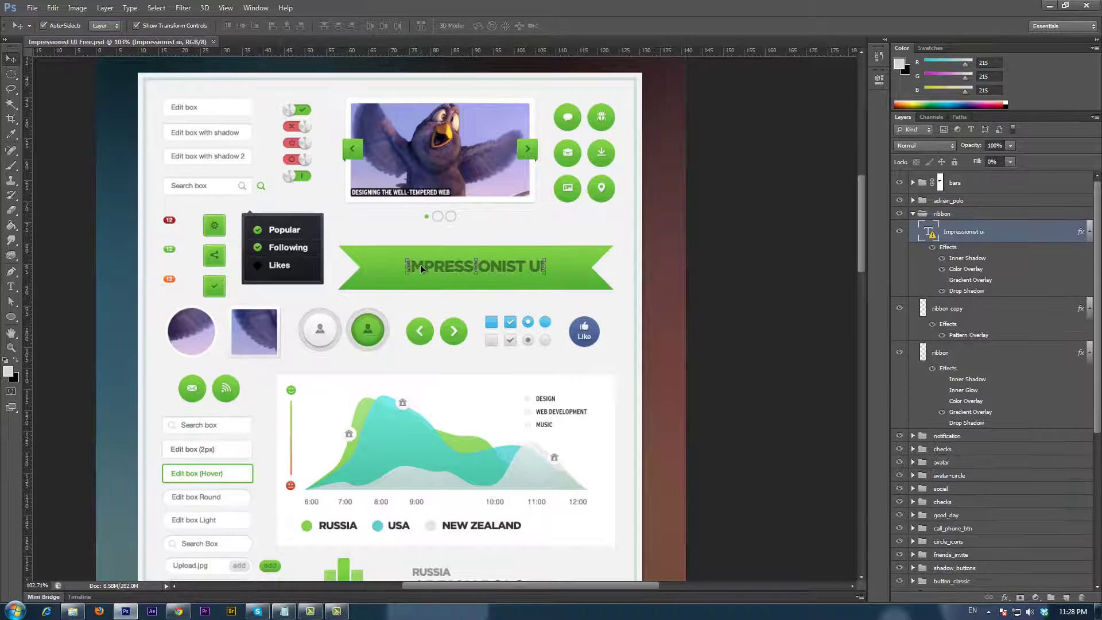
left_click(913, 213)
left_click(913, 213)
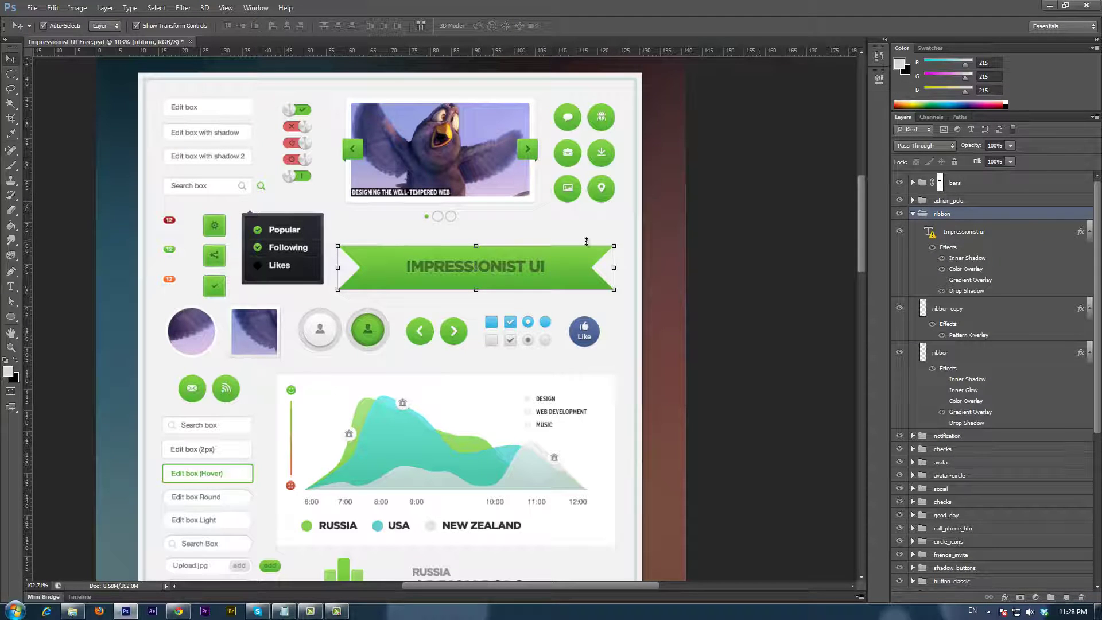
- Set Auto-Select back to Group, collapse the ribbon group, and select and nudge the ribbon slightly up
left_click(105, 26)
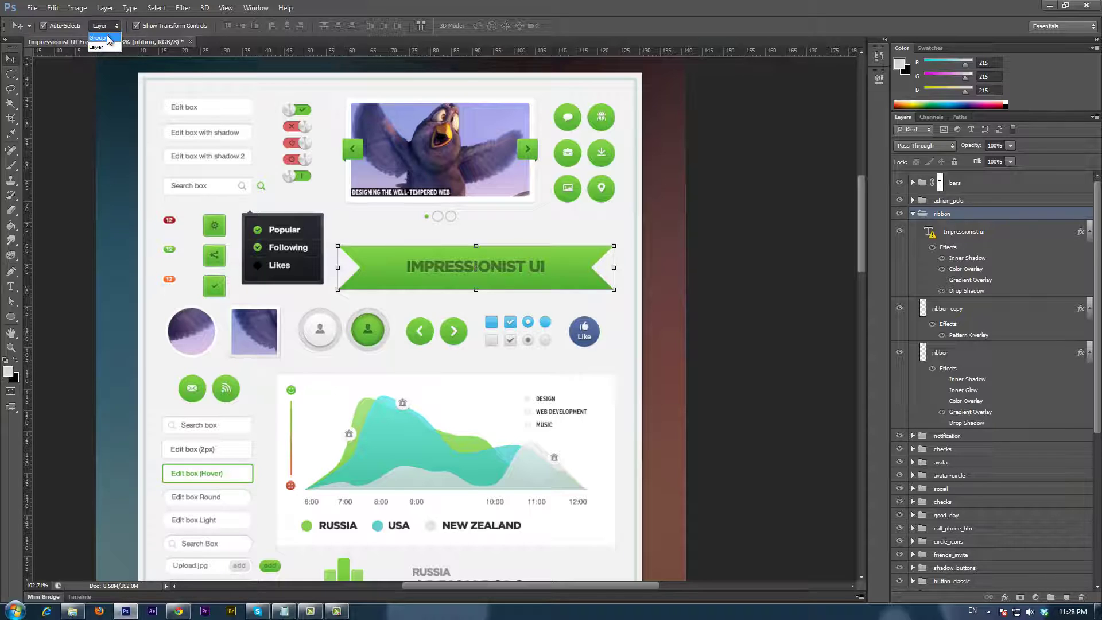
left_click(109, 39)
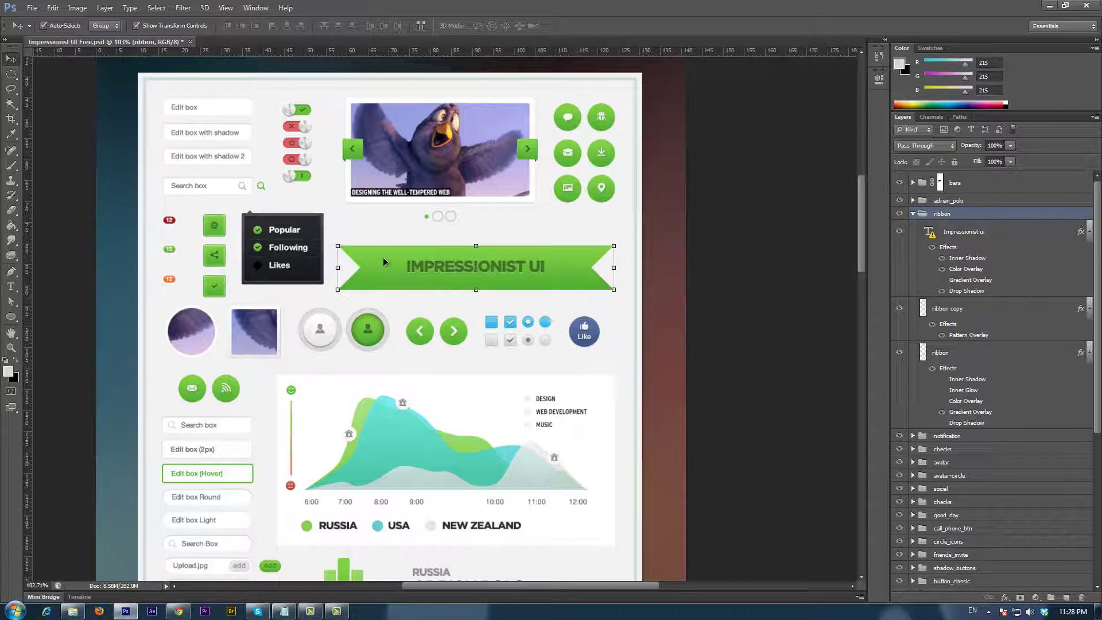
left_click(824, 246)
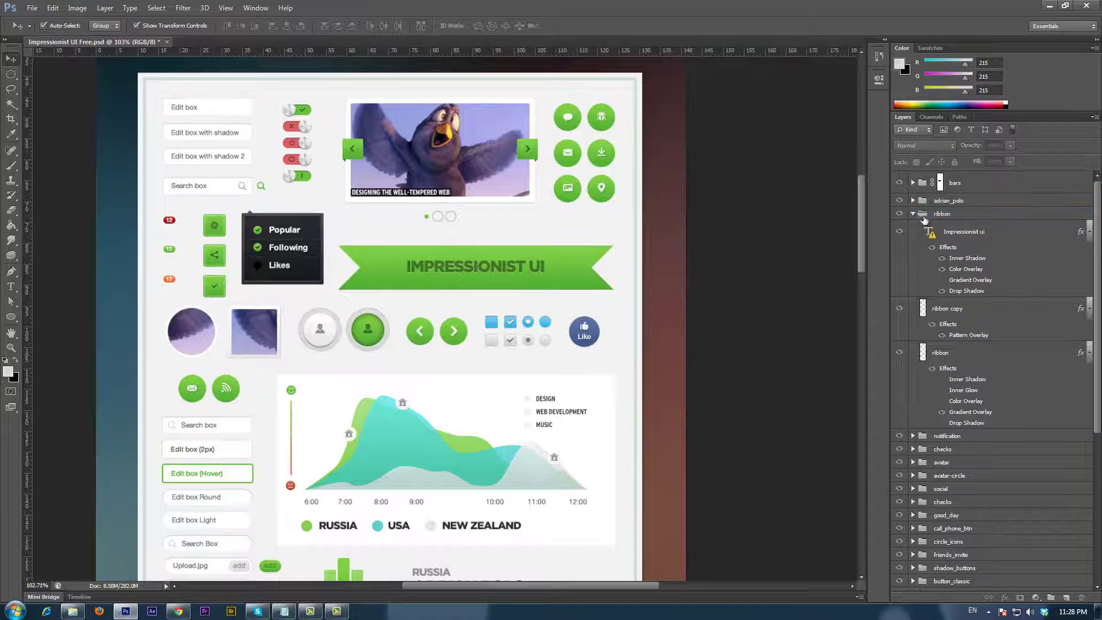
left_click(912, 213)
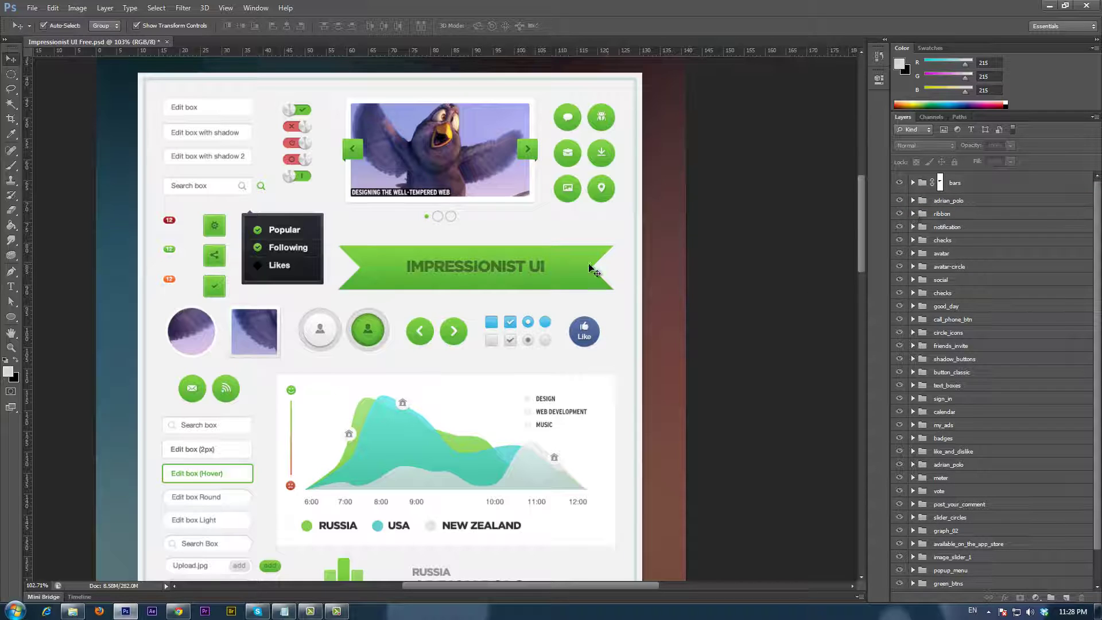
left_click(569, 260)
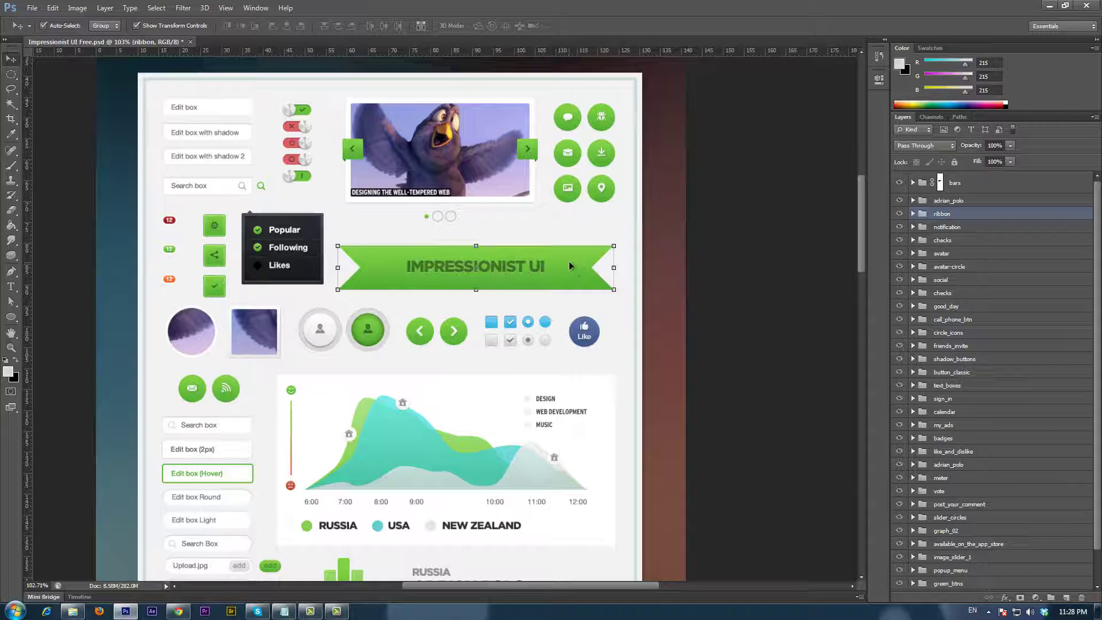
left_click_drag(569, 264, 567, 254)
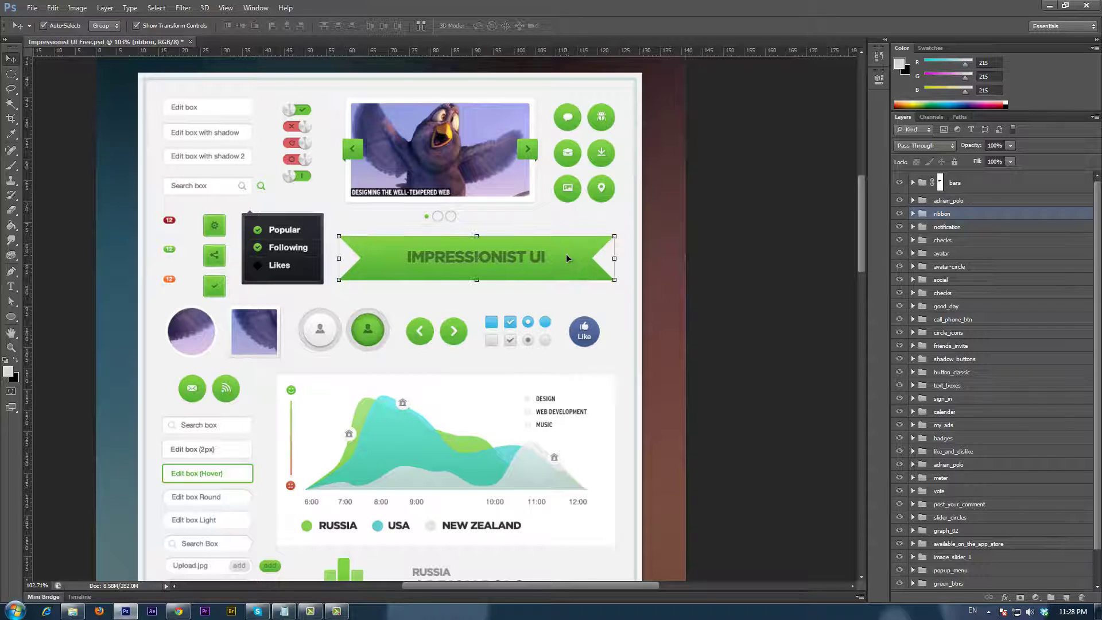
- Duplicate the ribbon group as 'My button' into a new document named 'My button'
right_click(945, 215)
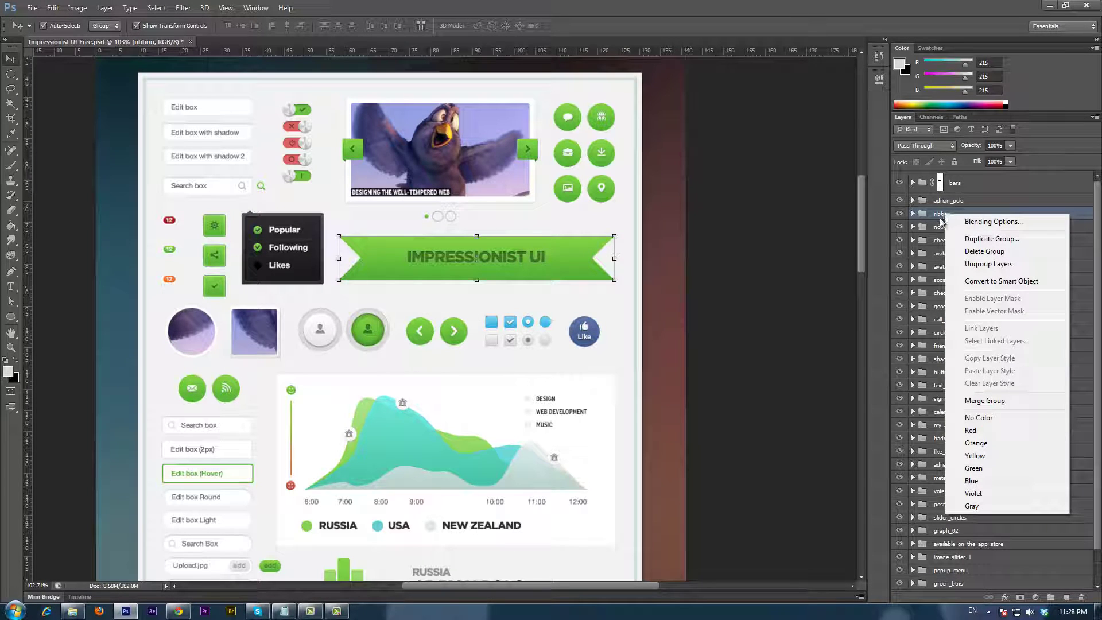
left_click(976, 239)
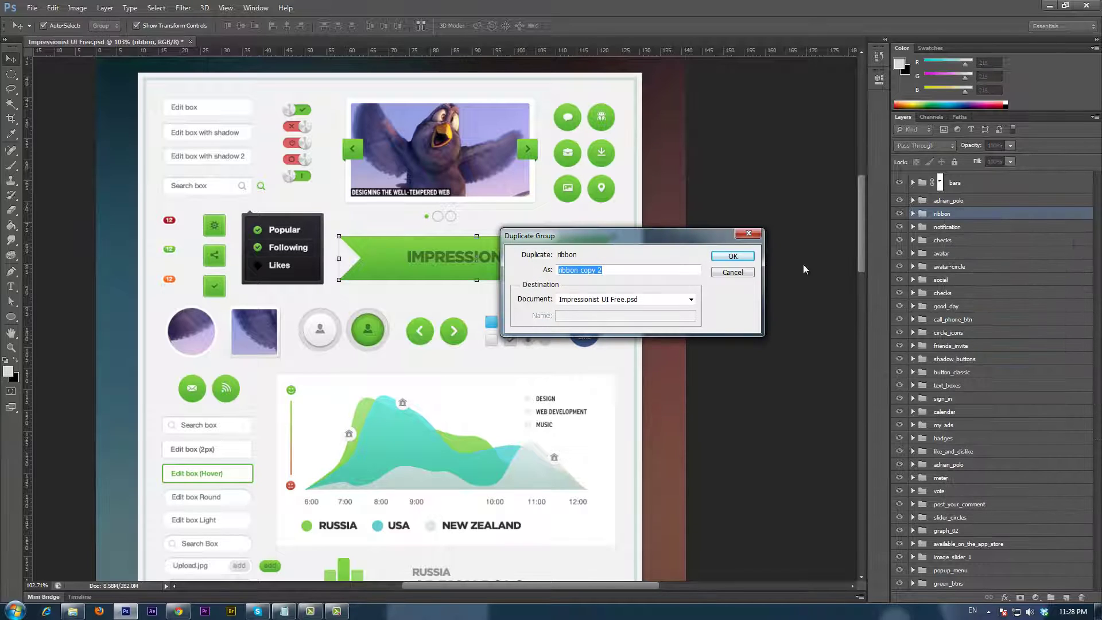
left_click_drag(668, 238, 531, 211)
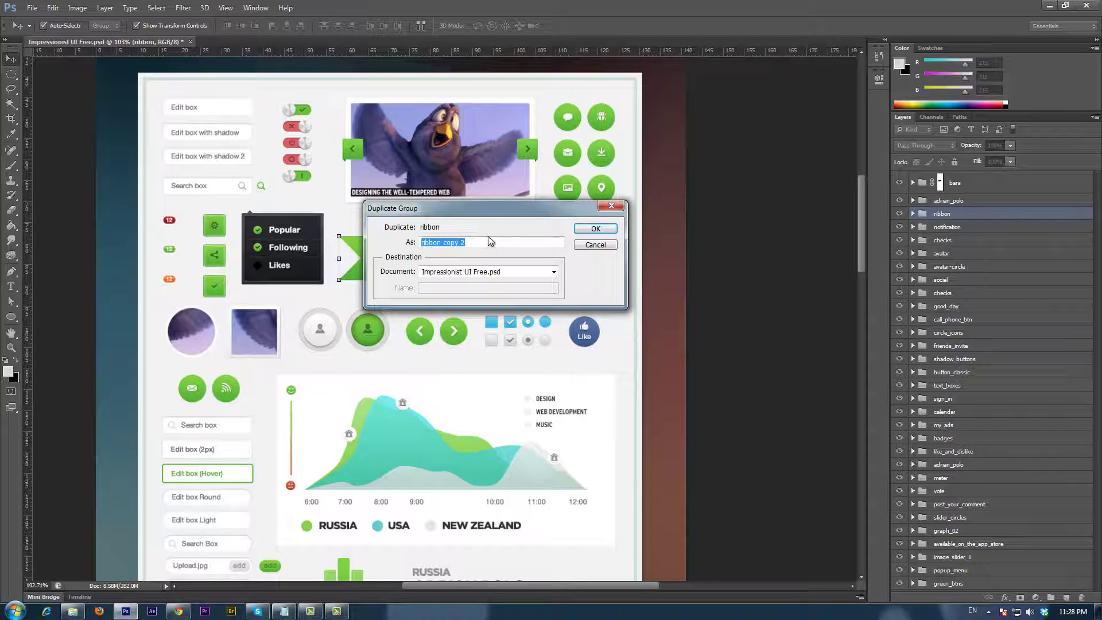
type("My button")
left_click(554, 273)
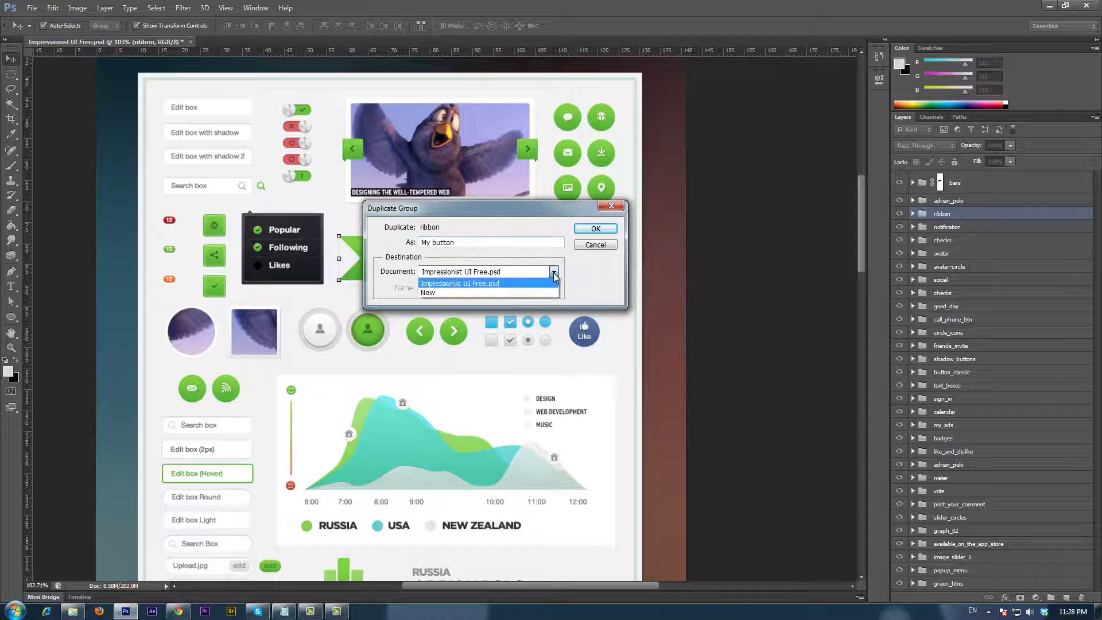
left_click(448, 293)
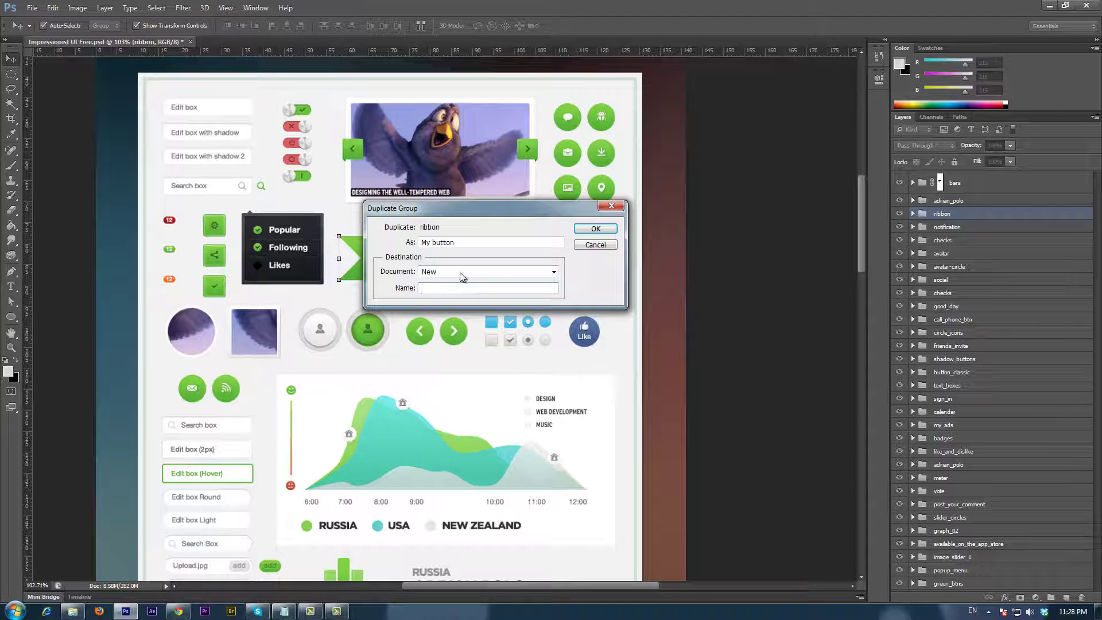
type("My button")
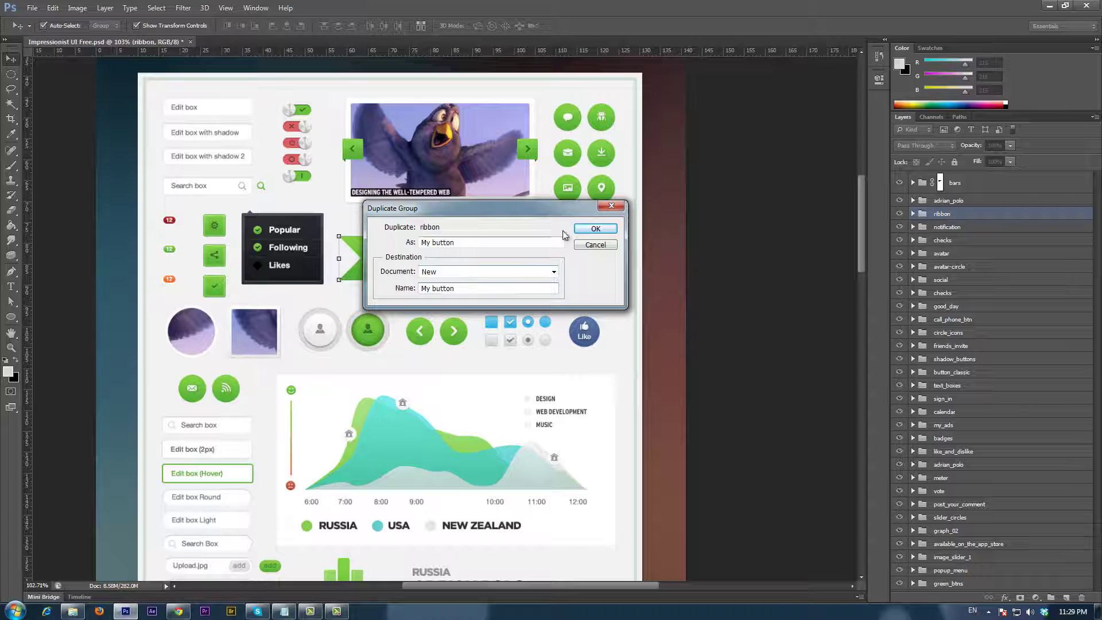
left_click(592, 230)
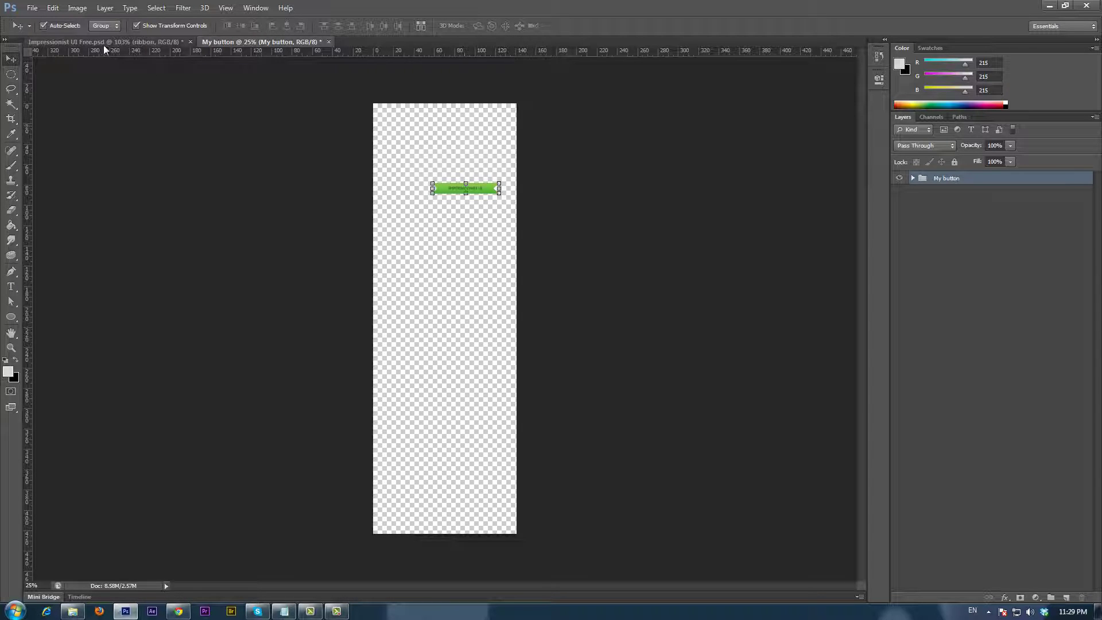
- Trim the My button canvas based on transparent pixels on top, bottom, left and right
left_click(78, 9)
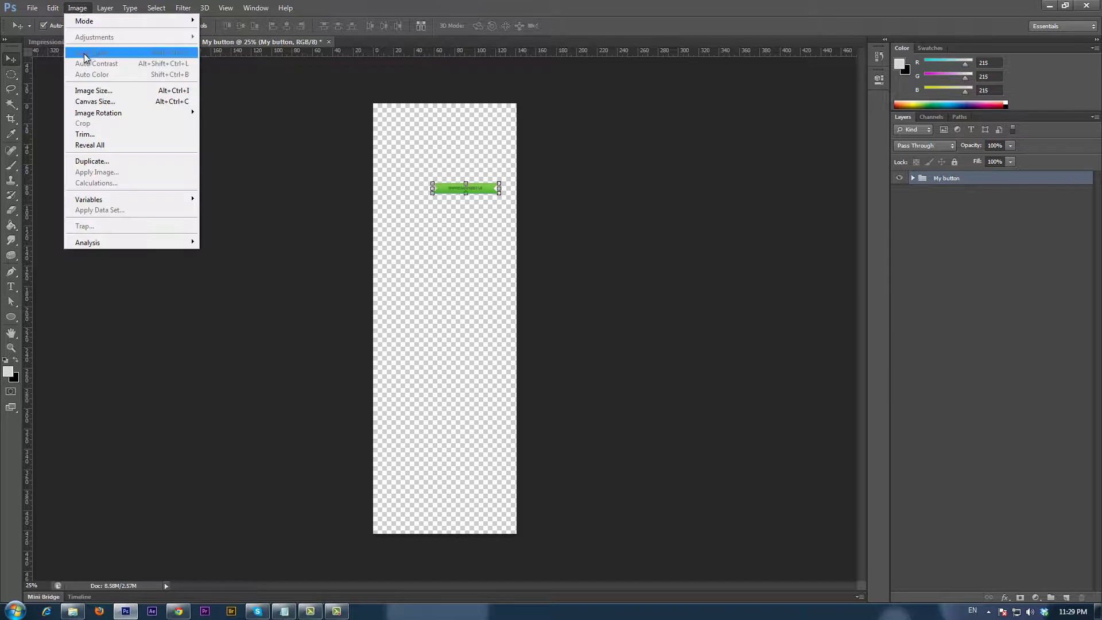
left_click(83, 134)
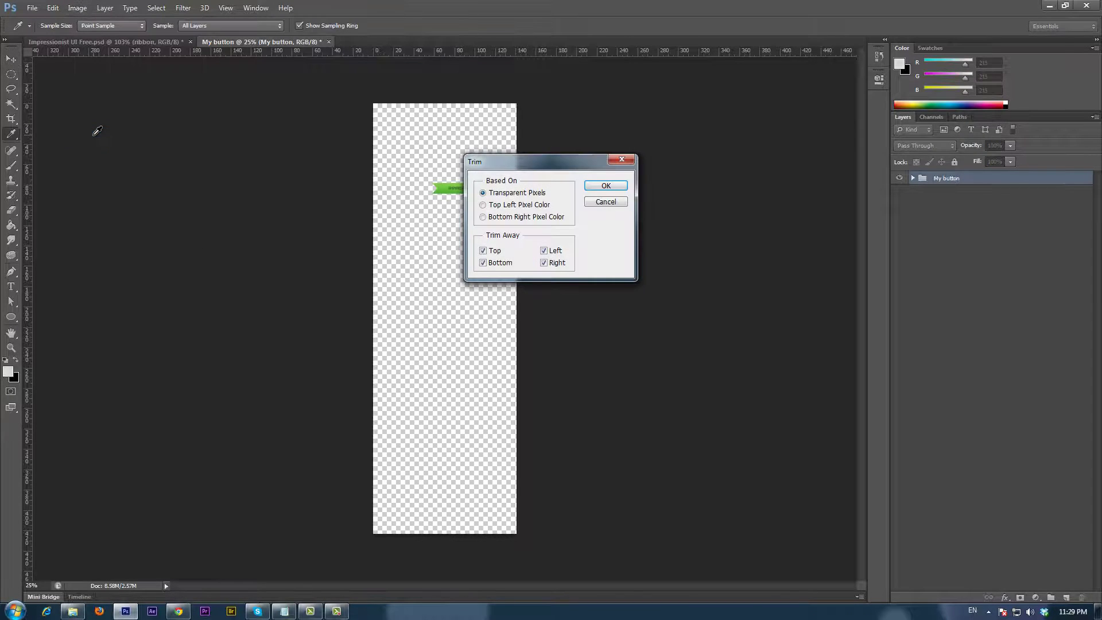
left_click_drag(482, 165, 483, 151)
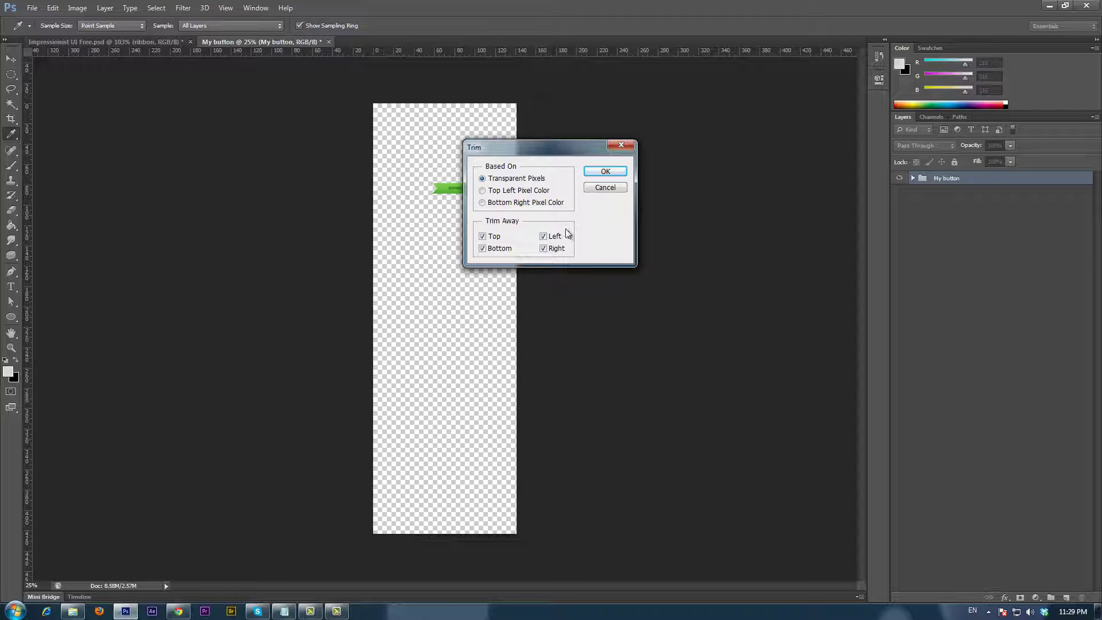
left_click(604, 172)
key("v")
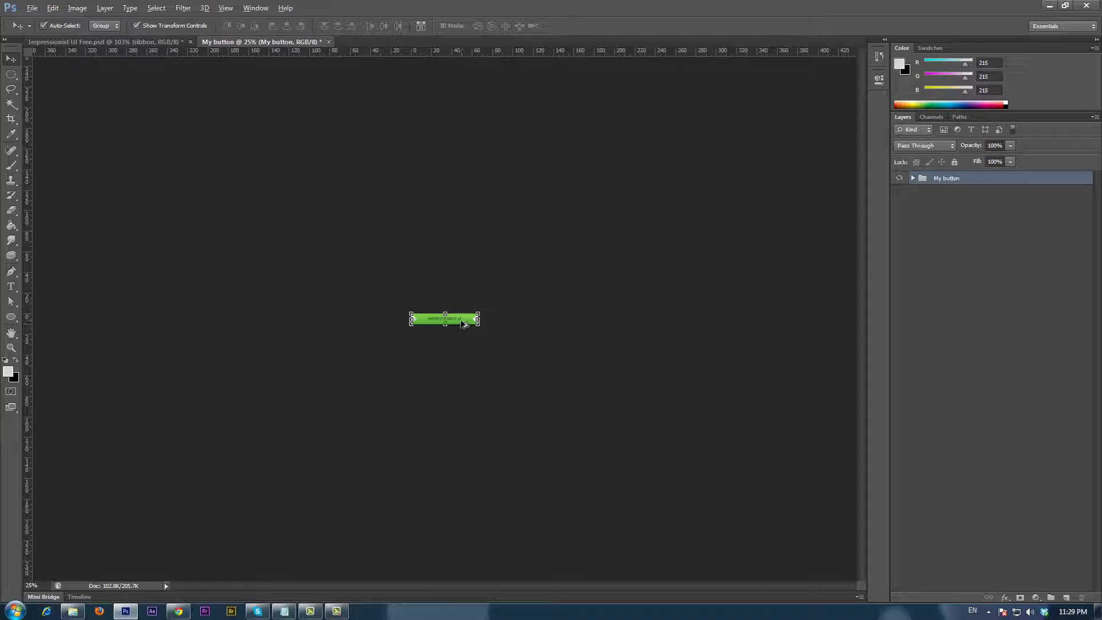
- Zoom the trimmed ribbon in to 200% and bring up the File menu
key("alt")
key("ctrl+plus")
key("ctrl+plus")
key("ctrl+plus")
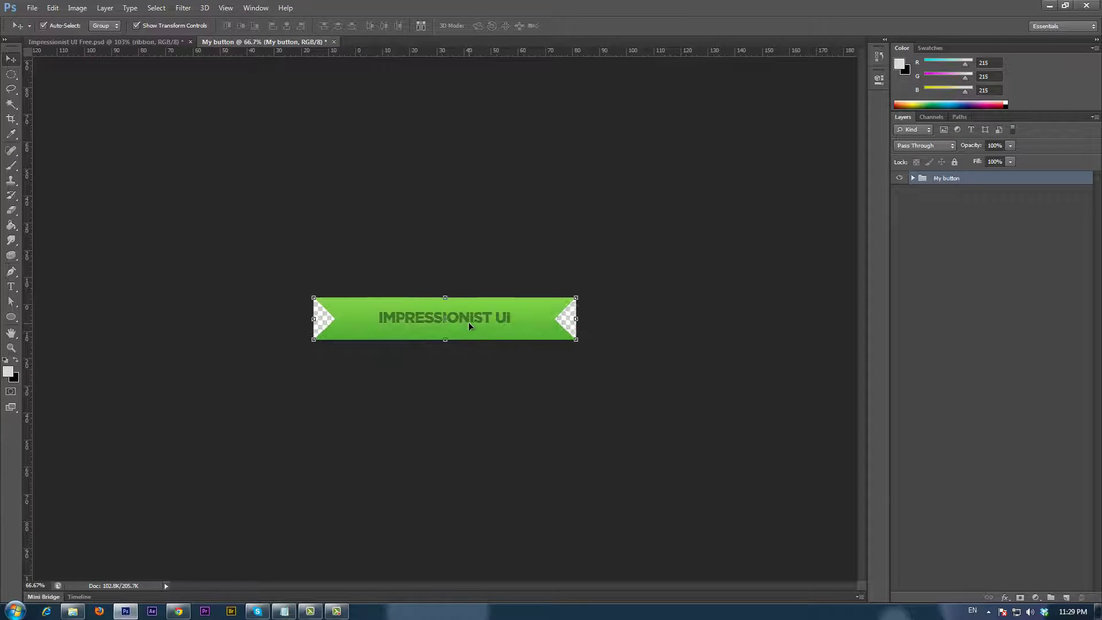
key("ctrl+plus")
key("ctrl+plus")
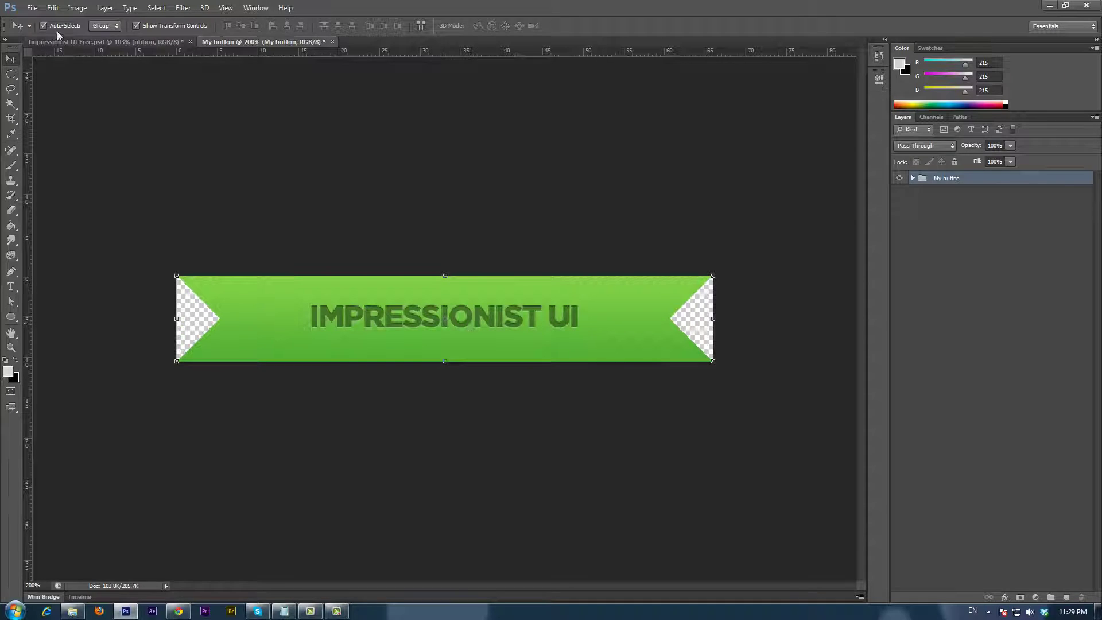
left_click(31, 8)
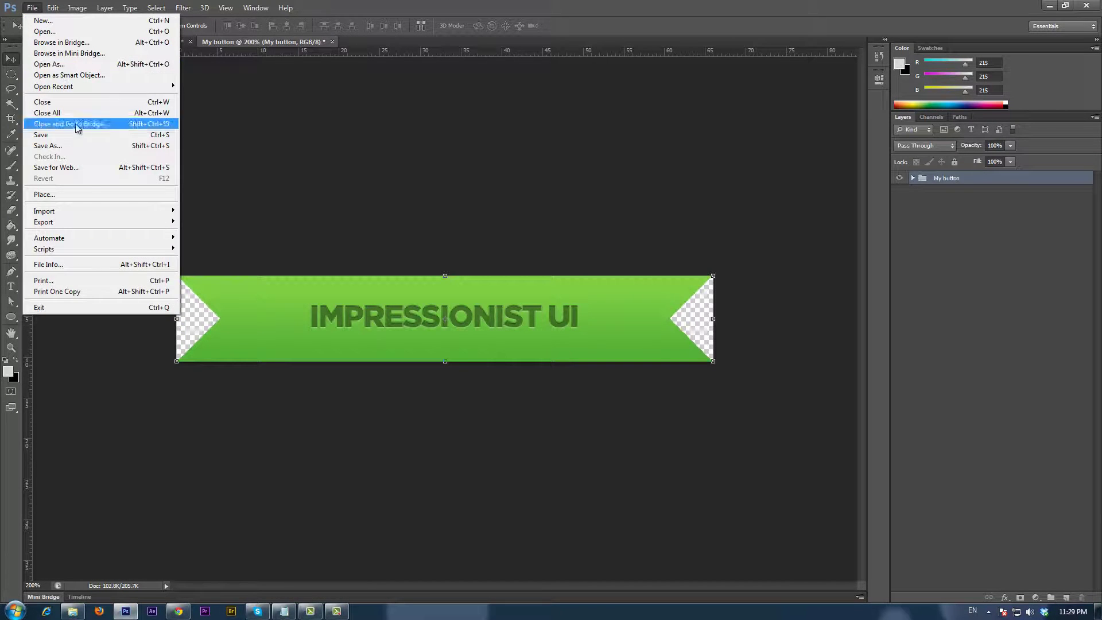
- Save for Web as a transparent PNG-24 named My-button in the Exported elements folder
left_click(84, 168)
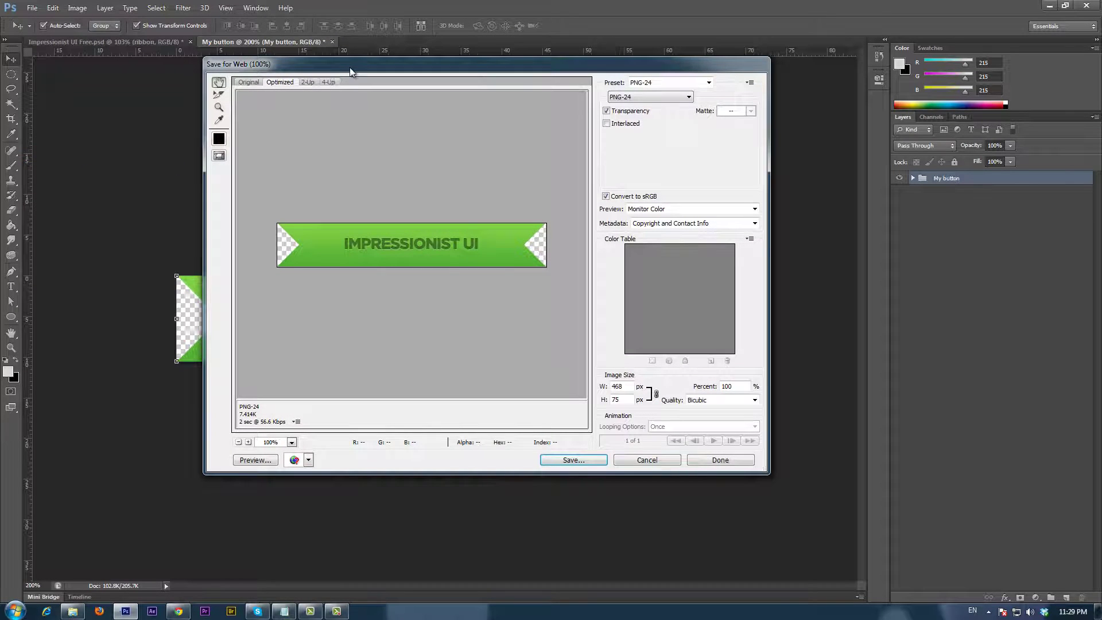
left_click_drag(350, 67, 242, 92)
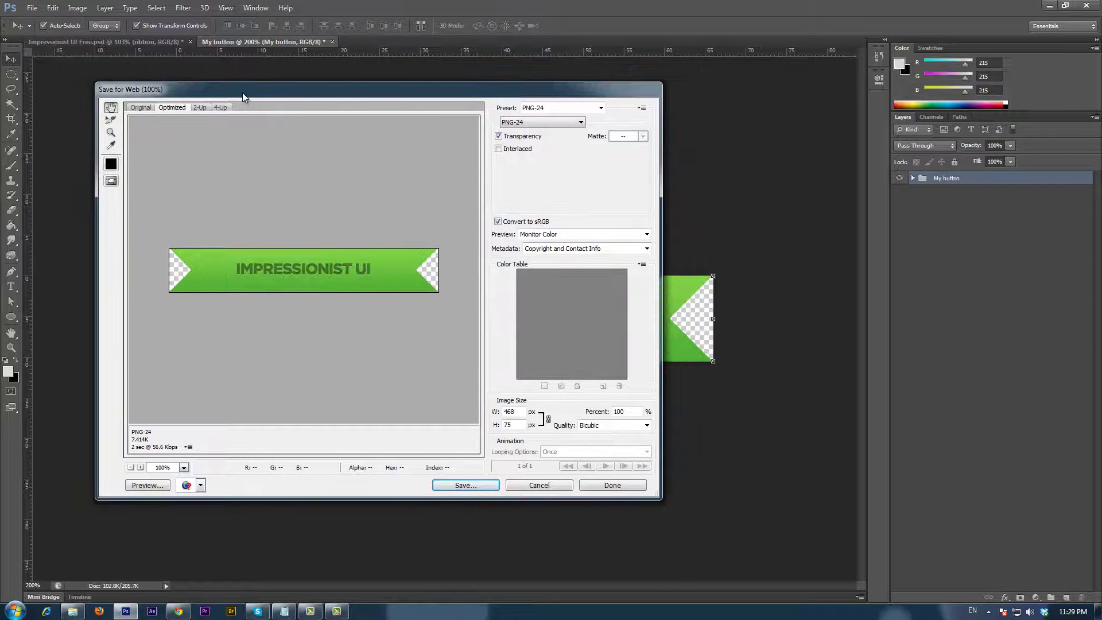
left_click(580, 122)
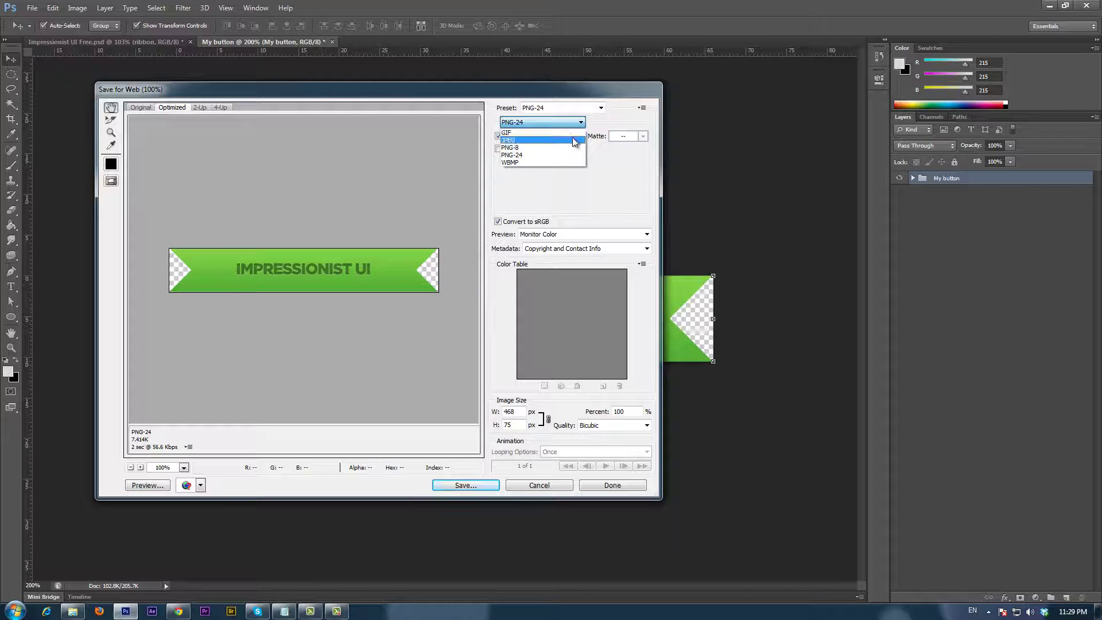
left_click(575, 141)
left_click_drag(501, 96, 482, 94)
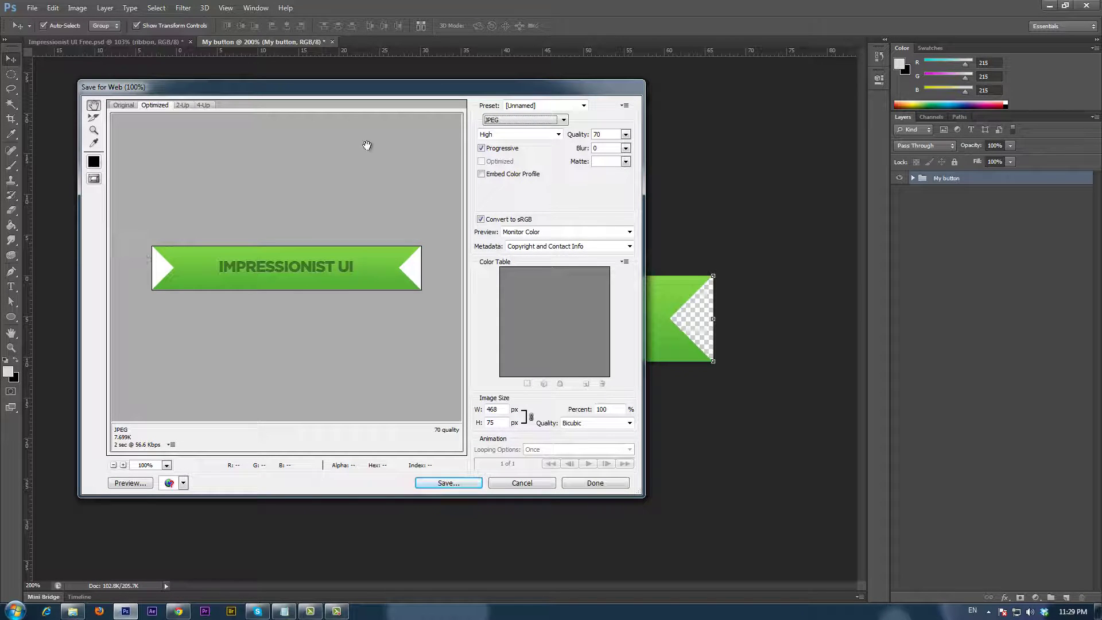
left_click(514, 122)
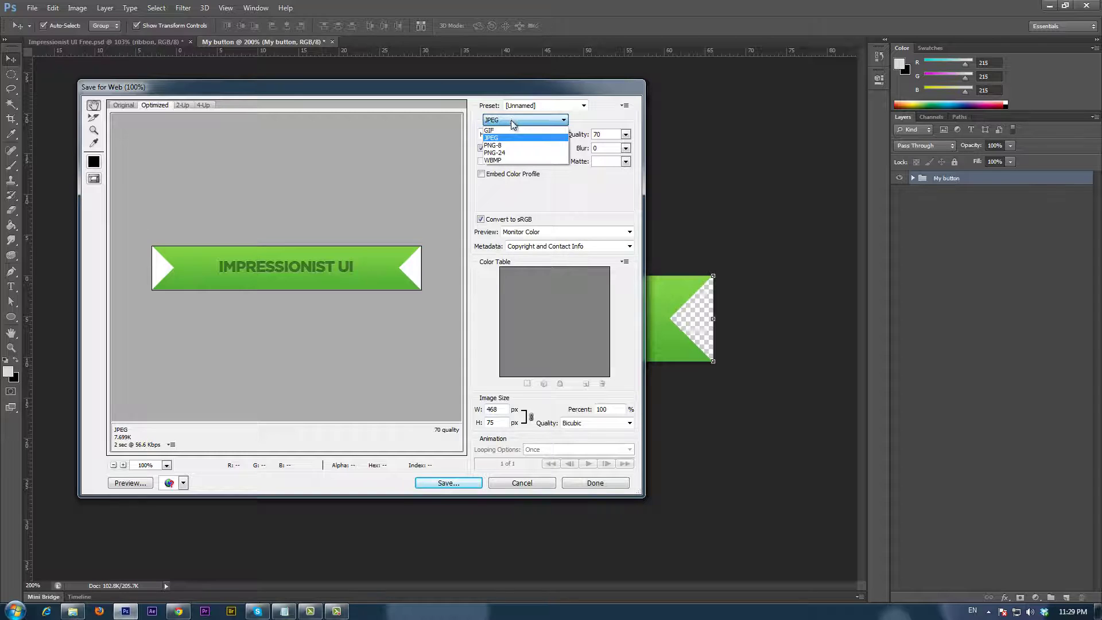
left_click(508, 153)
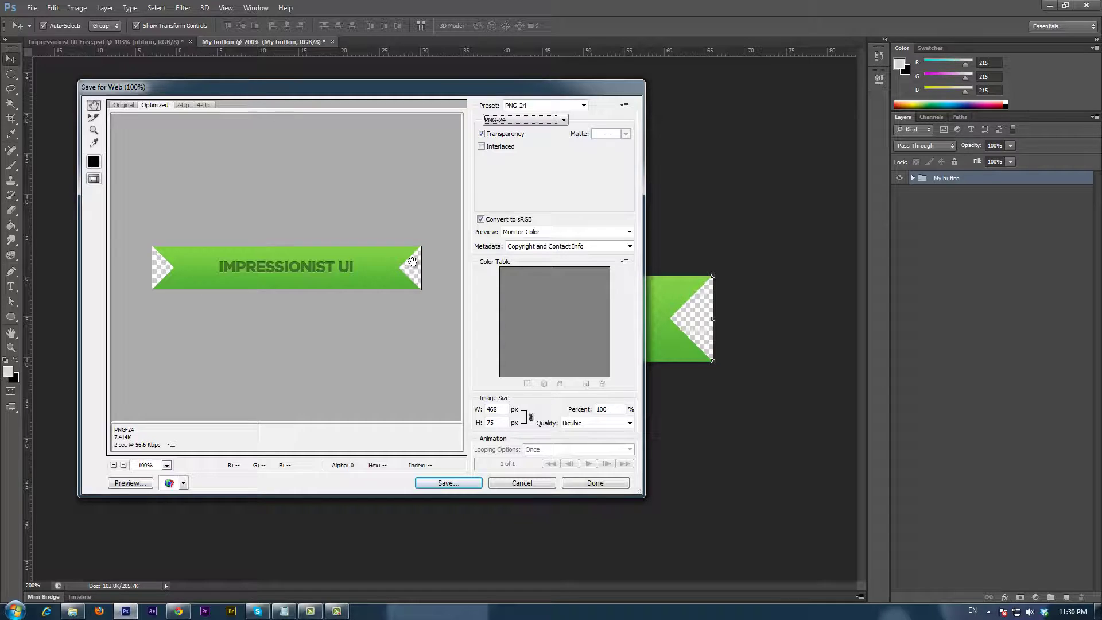
left_click(481, 134)
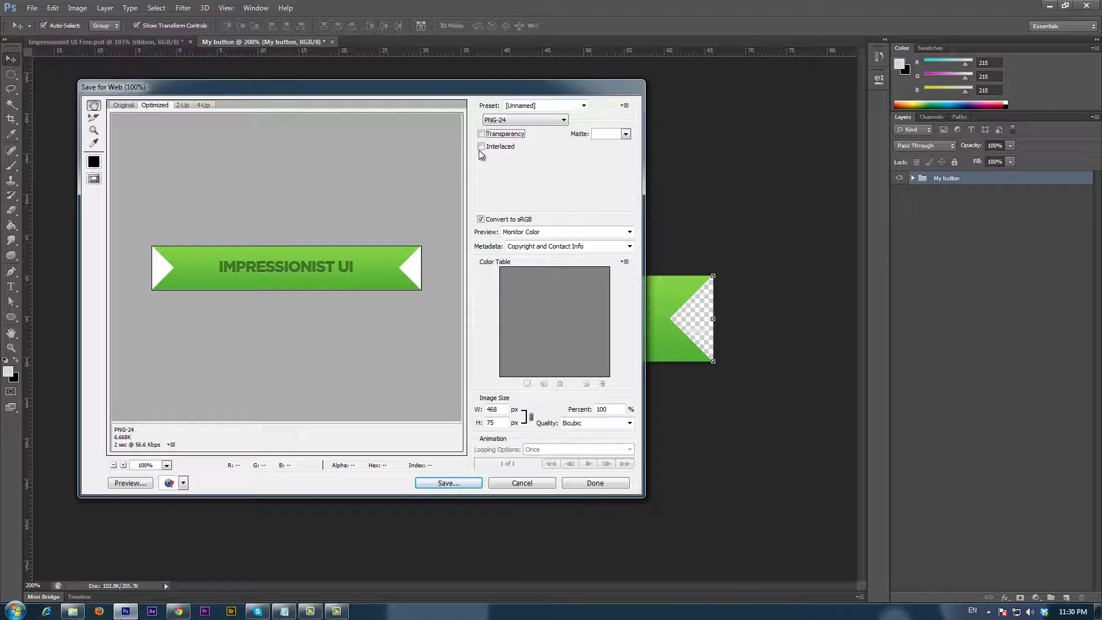
left_click(481, 135)
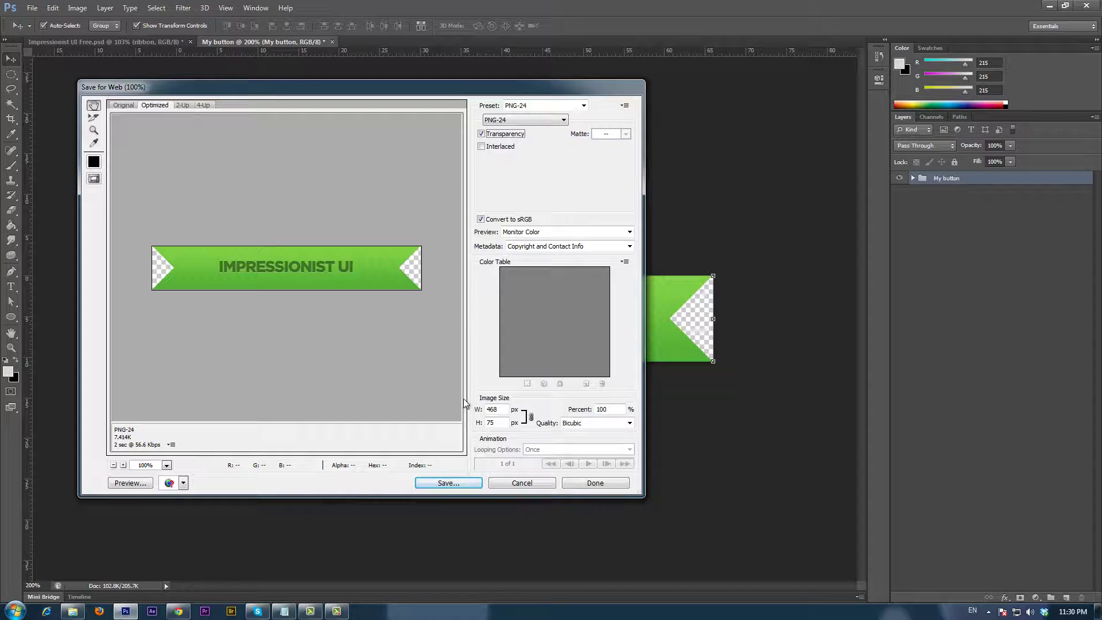
left_click(465, 484)
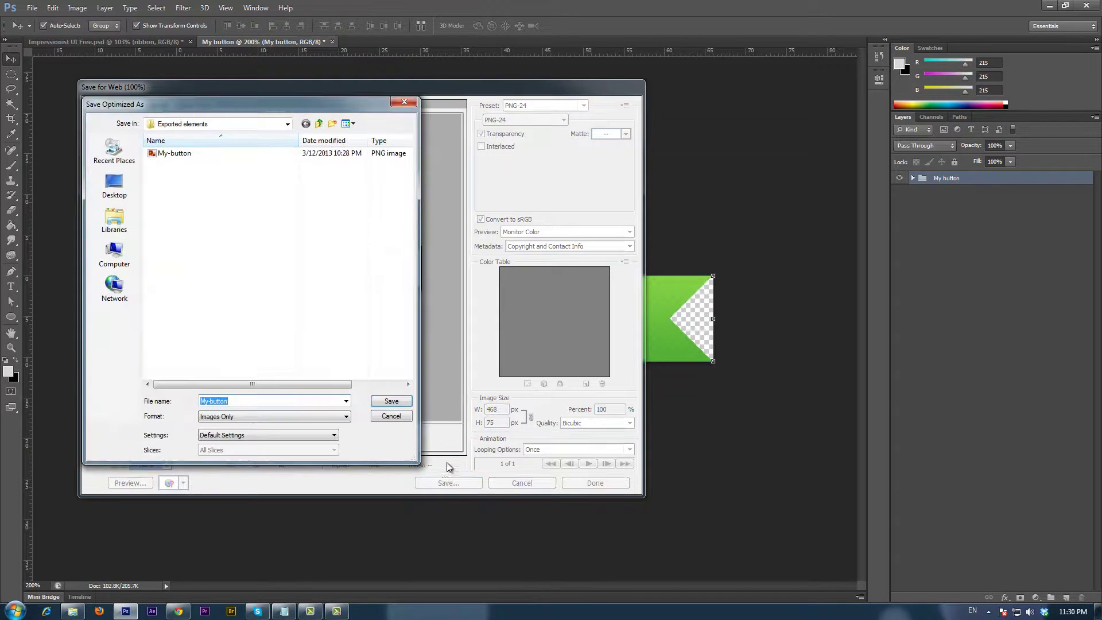
left_click(410, 404)
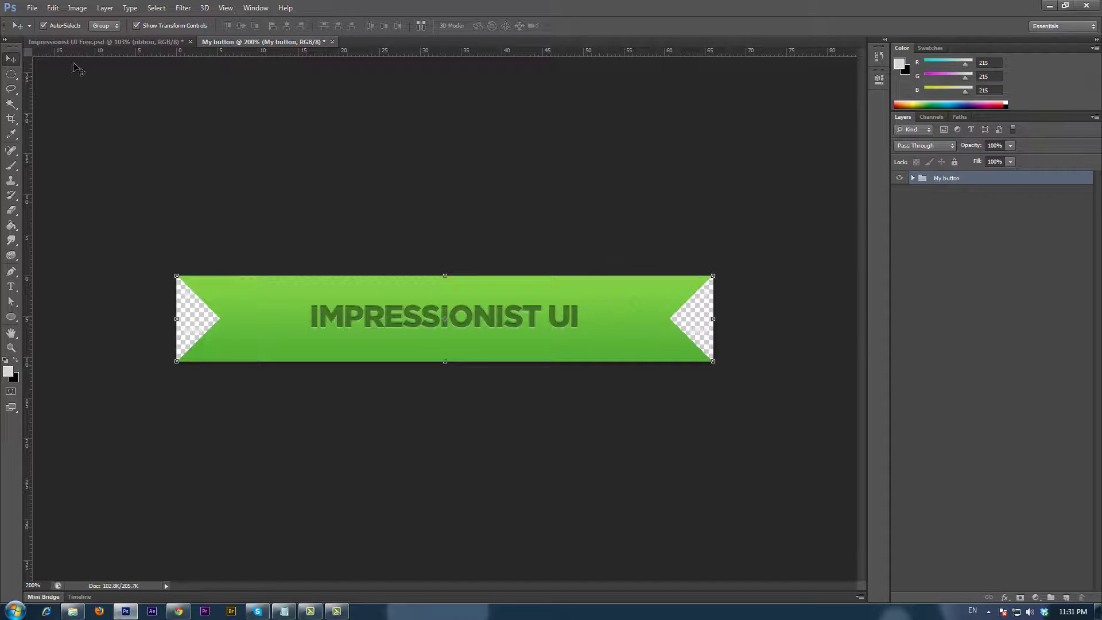
- Open example design.psd and float its window below the ribbon document, toward the left
left_click(33, 8)
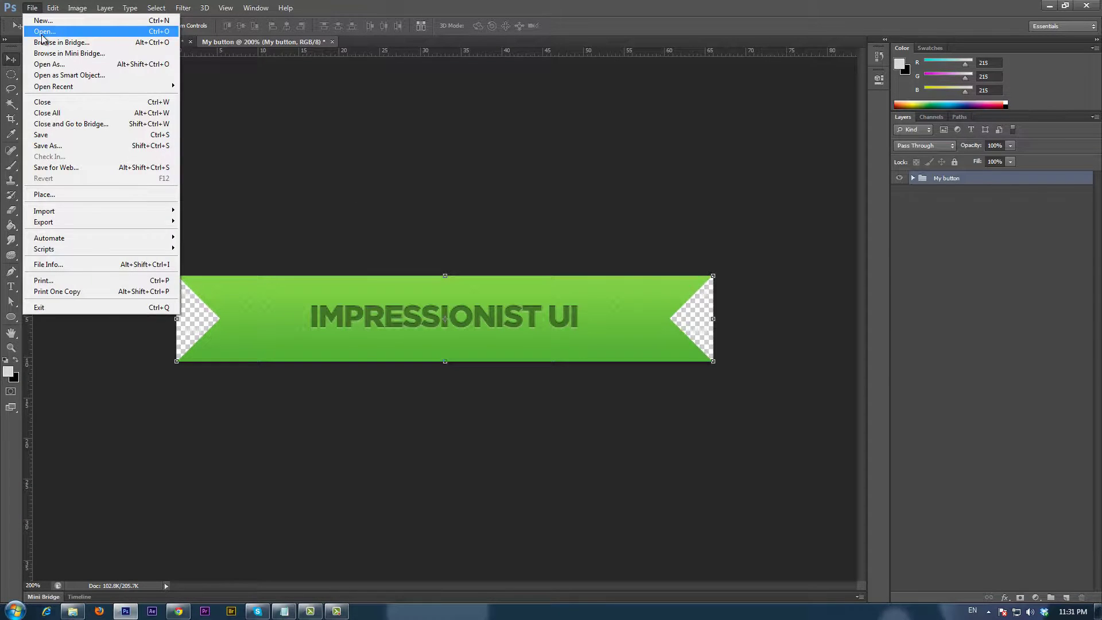
left_click(42, 32)
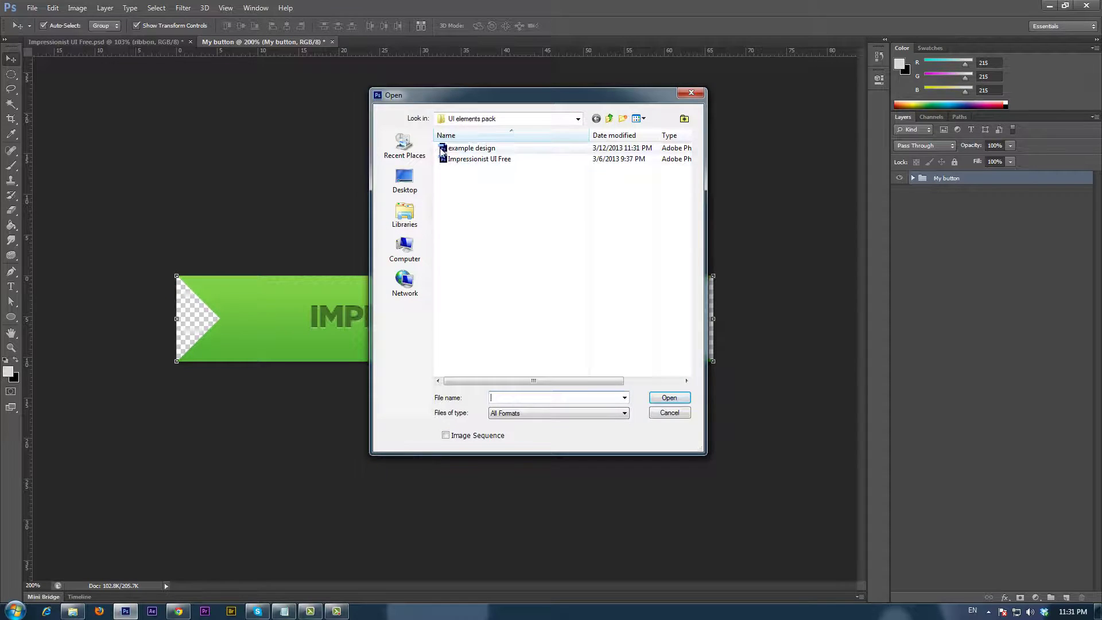
left_click(465, 150)
left_click(671, 396)
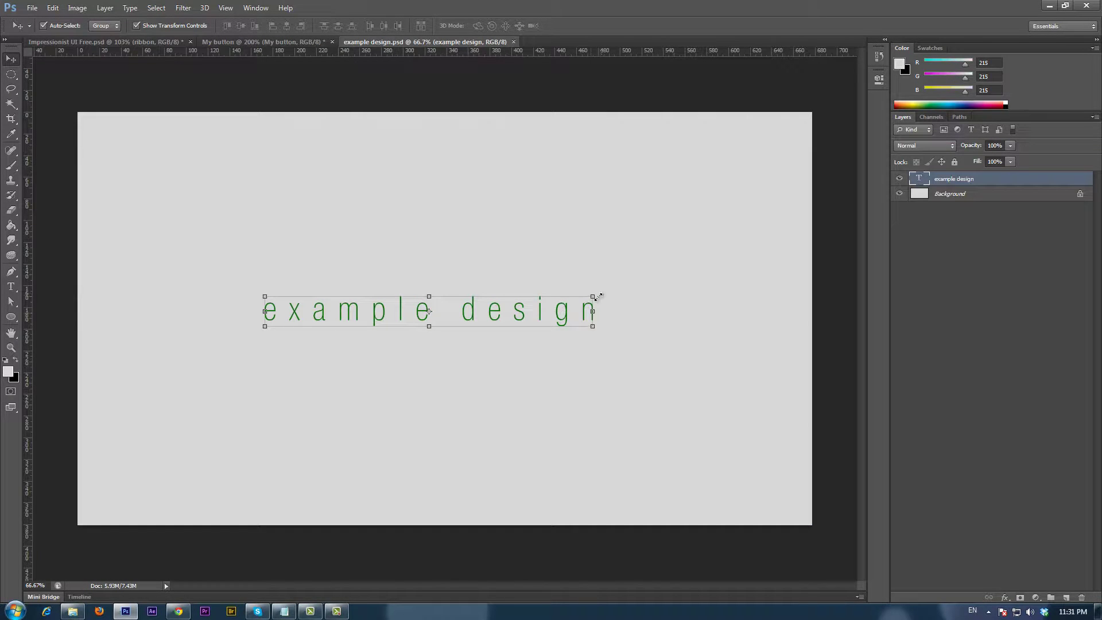
left_click_drag(422, 43, 214, 382)
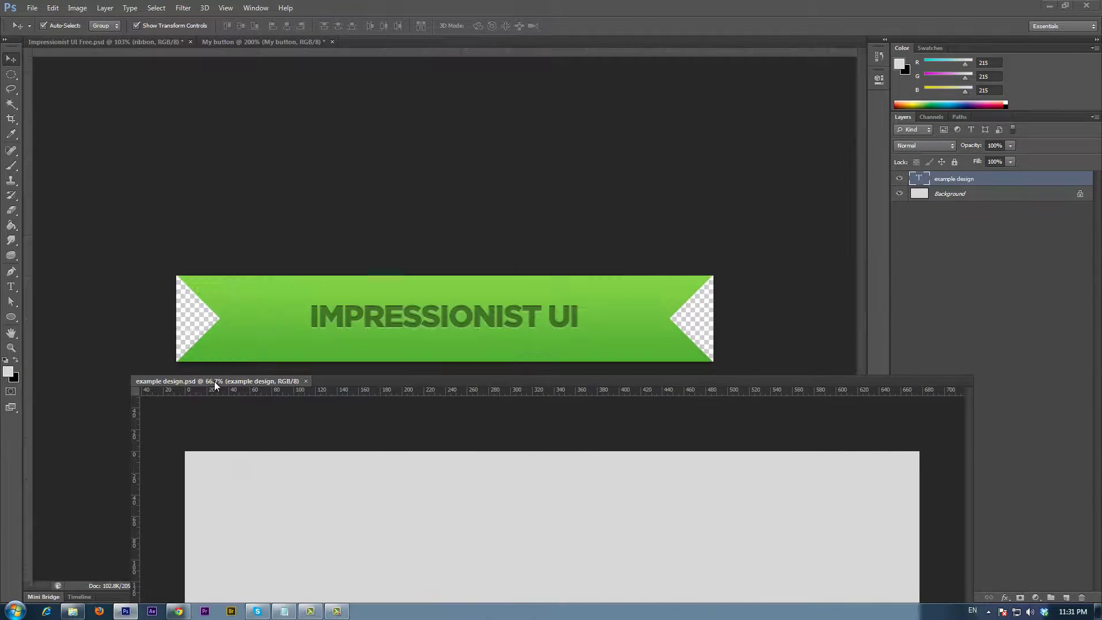
left_click_drag(518, 380, 480, 377)
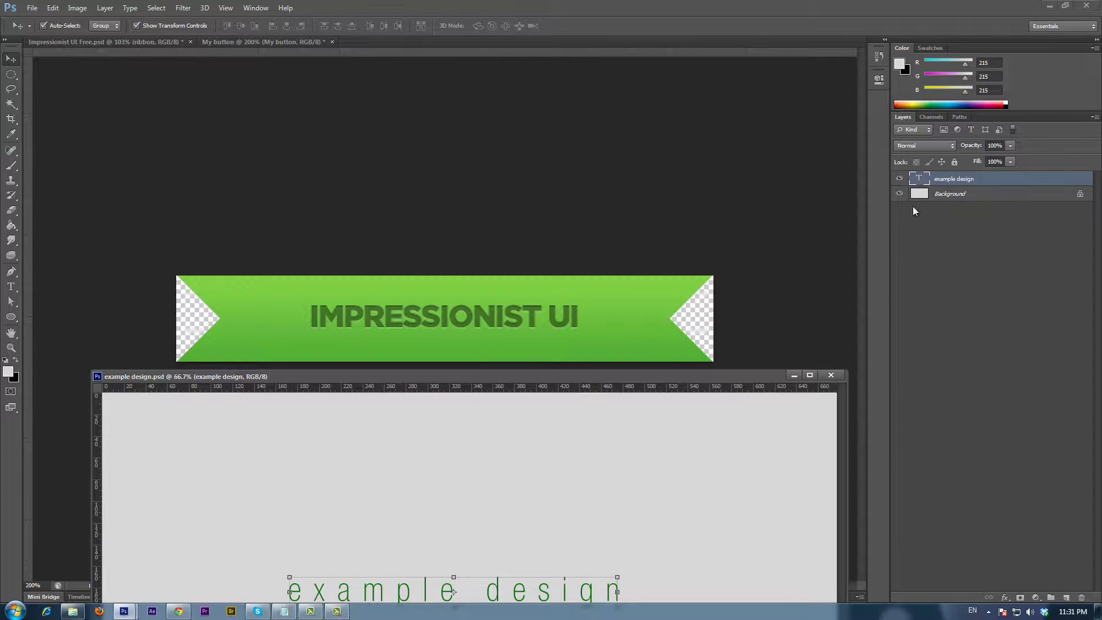
- Drag the My button ribbon into example design twice and arrange the two copies side by side
left_click(665, 282)
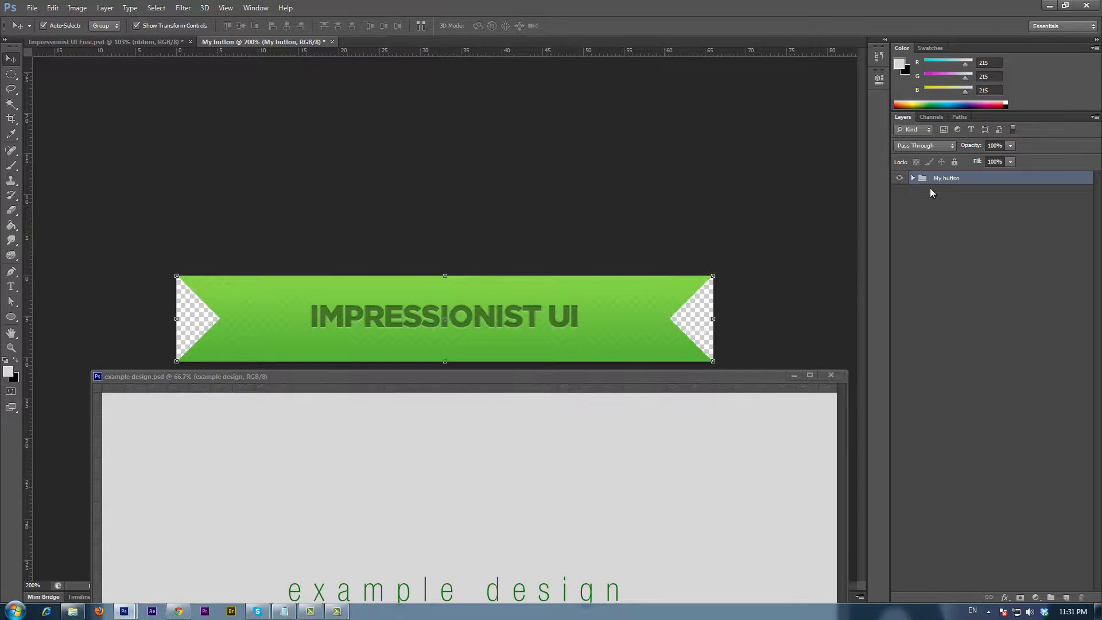
left_click_drag(942, 182, 653, 424)
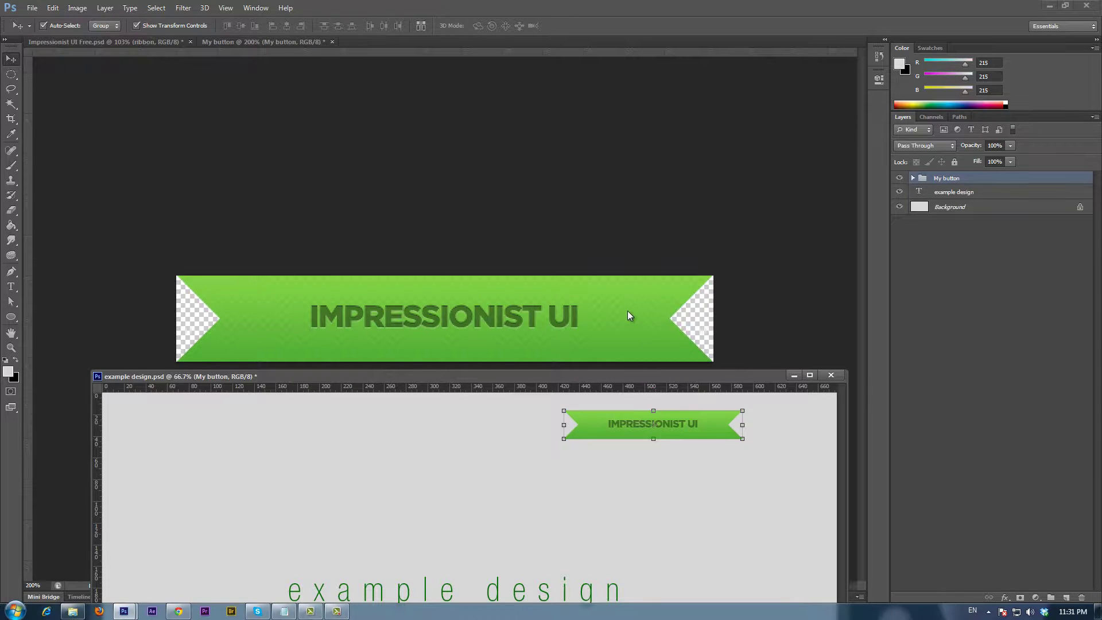
left_click(642, 313)
left_click_drag(633, 290, 513, 489)
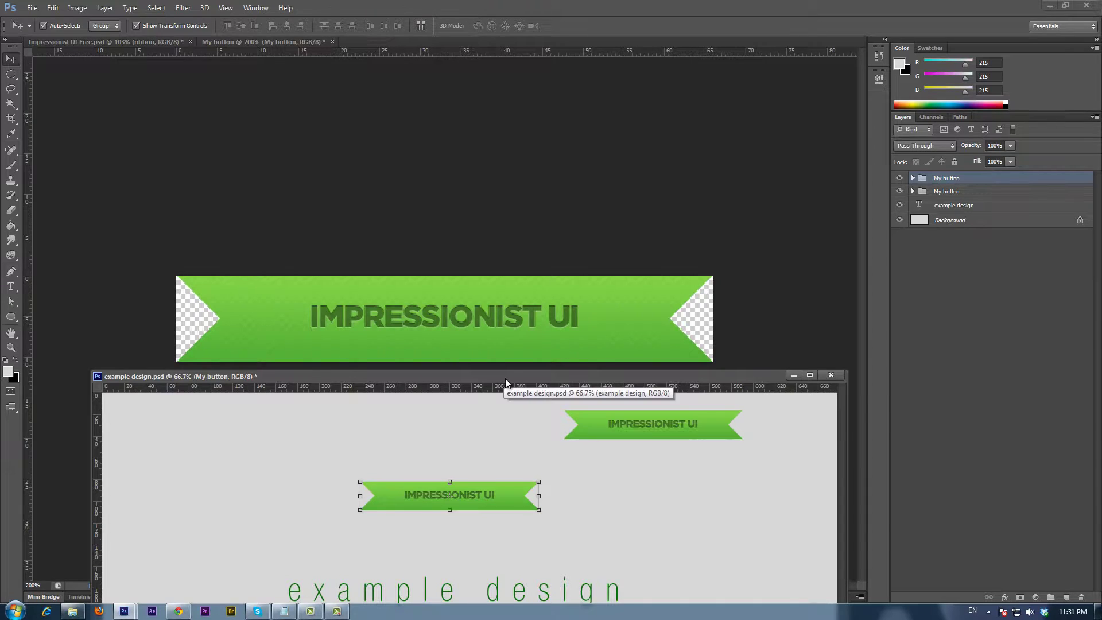
left_click_drag(505, 378, 490, 143)
left_click_drag(580, 194, 583, 256)
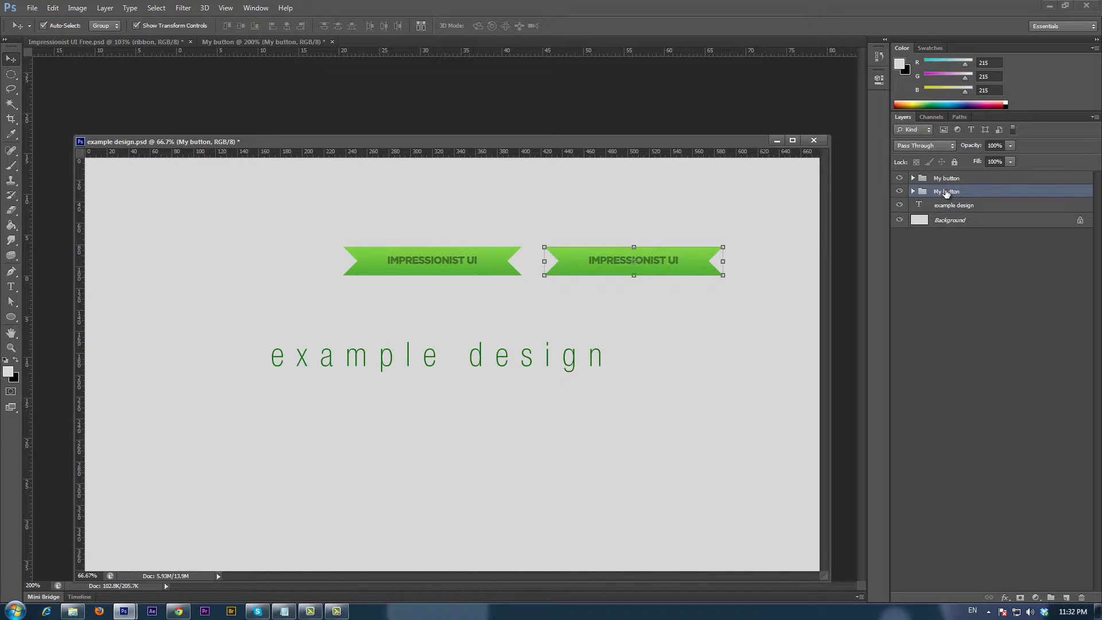
- Duplicate the My button group as My button copy and move it left of the others
right_click(947, 194)
left_click(971, 217)
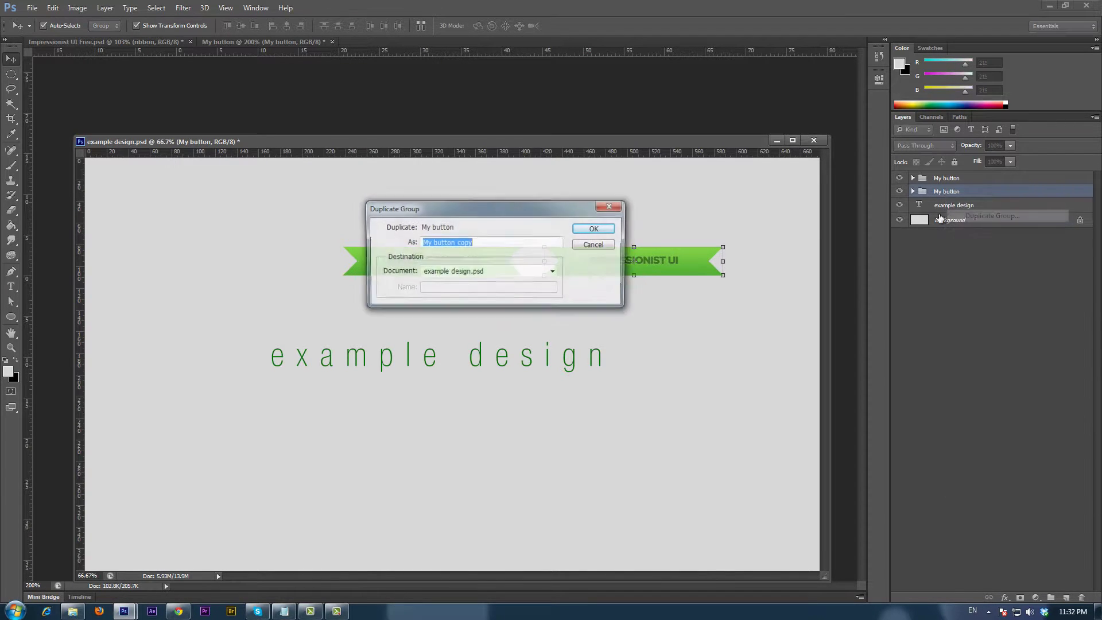
left_click(587, 229)
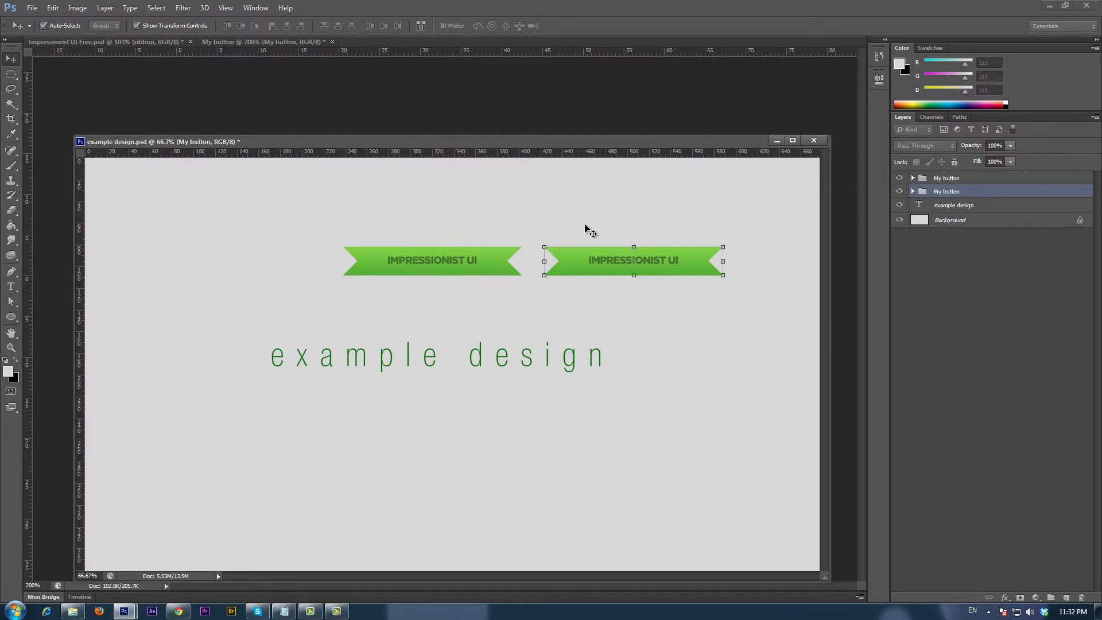